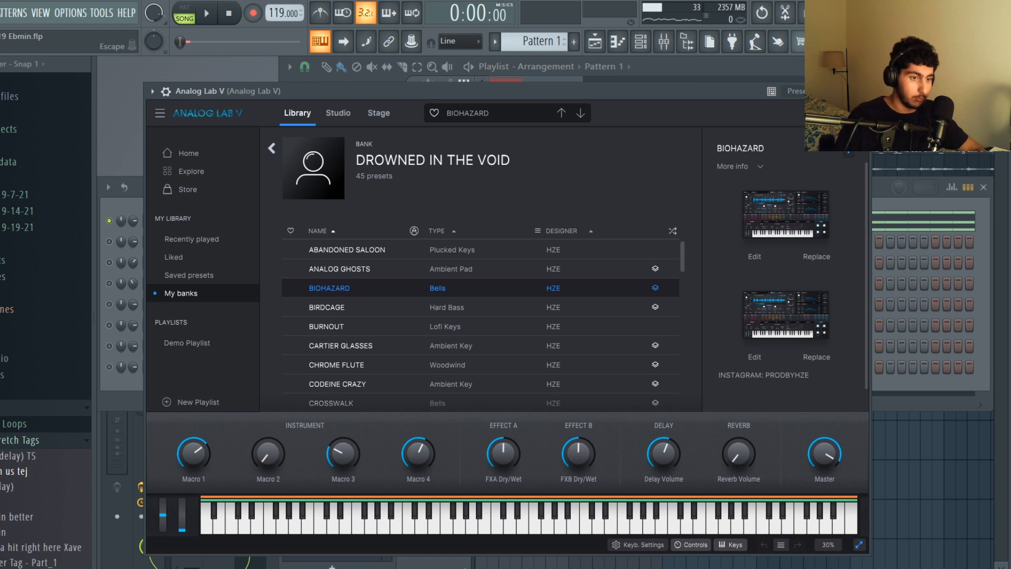
Step: Open the Analog Lab V notes in the piano roll and highlight the repeated G#5, D#5 and C#5 chord notes in bar 1
key("F7")
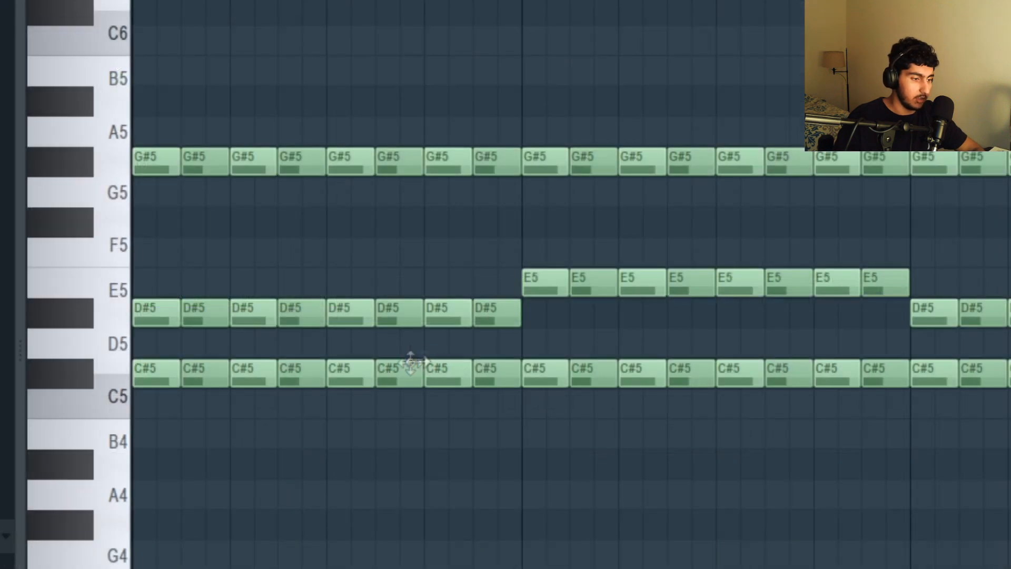
left_click_drag(332, 335, 140, 180)
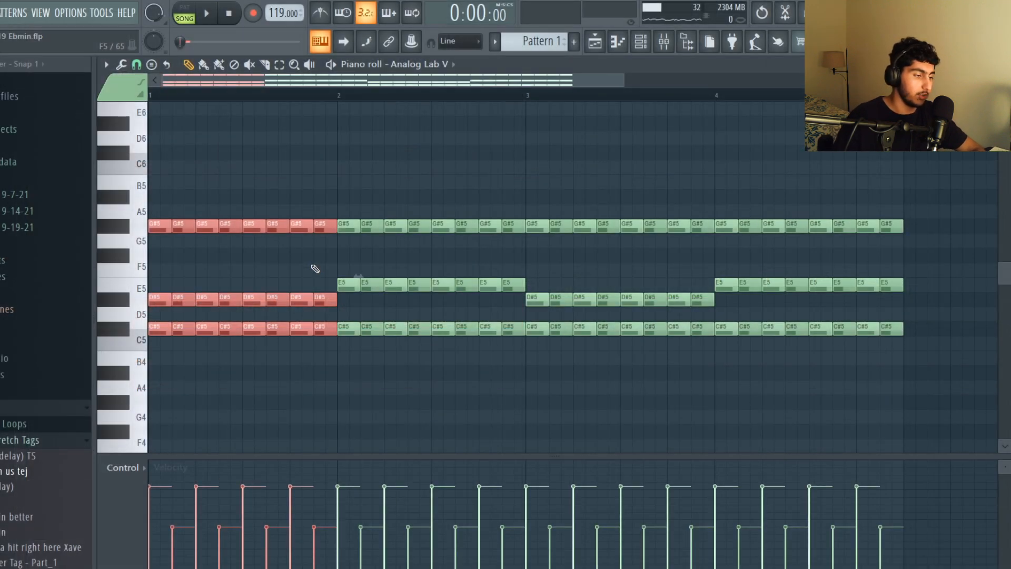
left_click(328, 343, "ctrl")
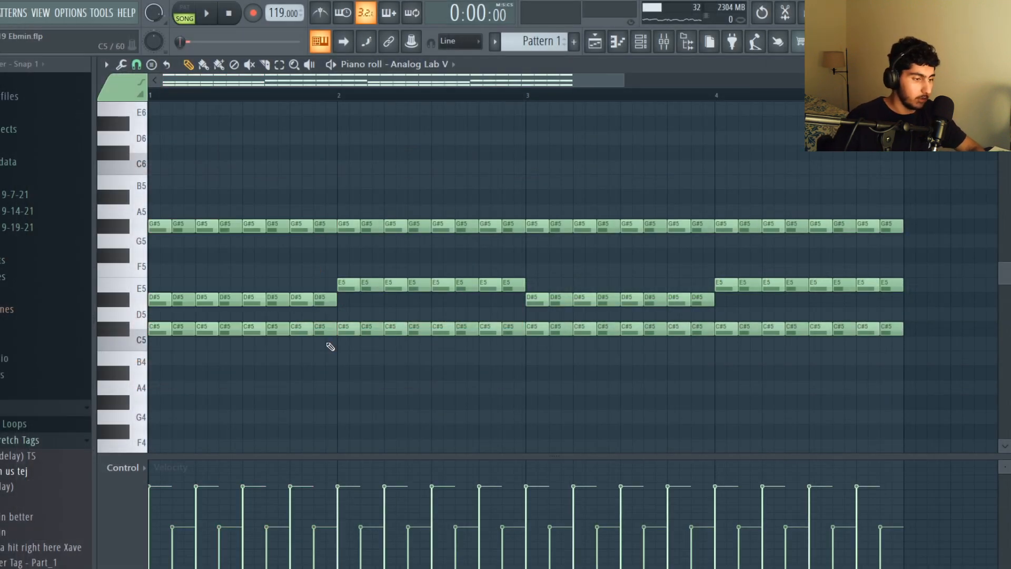
left_click_drag(328, 348, 180, 187)
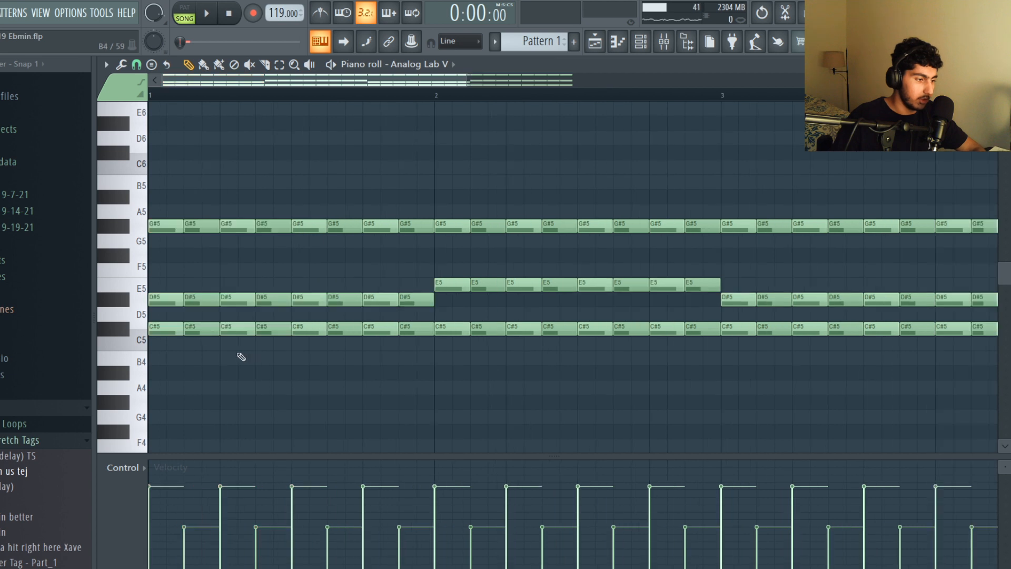
left_click_drag(204, 349, 202, 230)
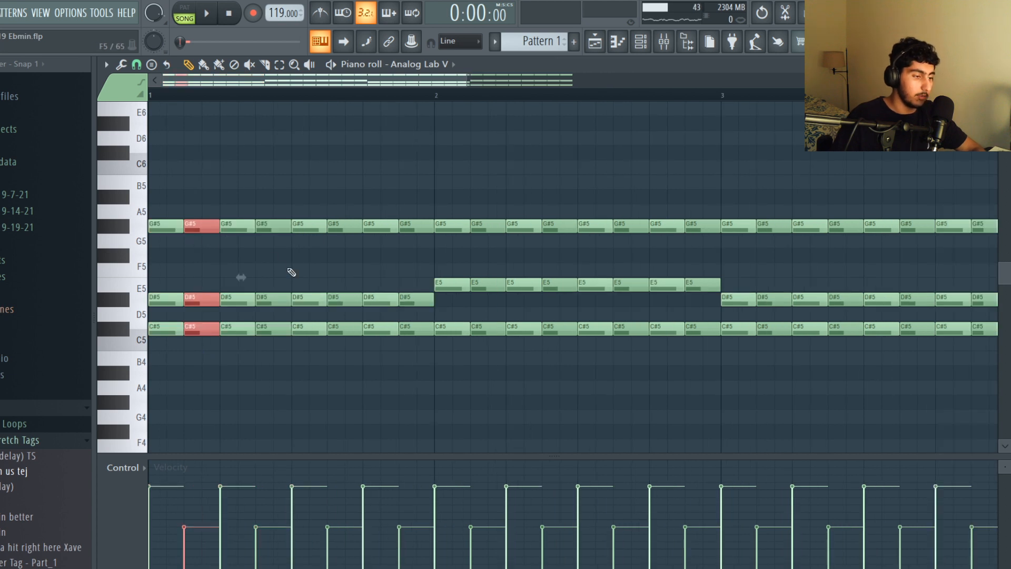
left_click(381, 191, "ctrl")
scroll(363, 174, "down", 3)
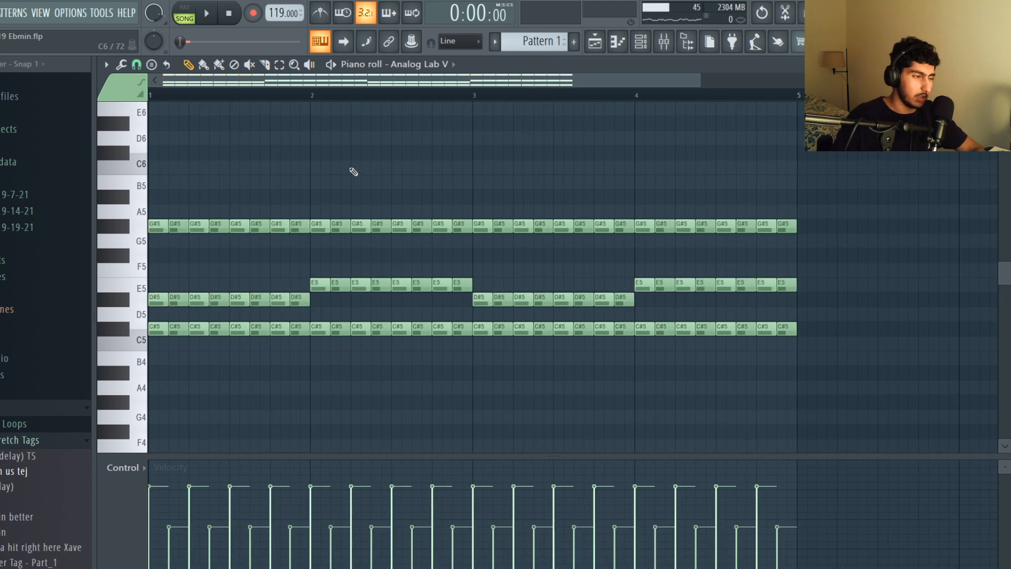
Step: Compare the alternating chords by highlighting the D#5 chord in bar 1 and the E5 chords in bars 2 and 4
left_click_drag(307, 351, 152, 180)
left_click(432, 381, "ctrl")
left_click_drag(474, 344, 327, 206)
left_click_drag(885, 350, 639, 226)
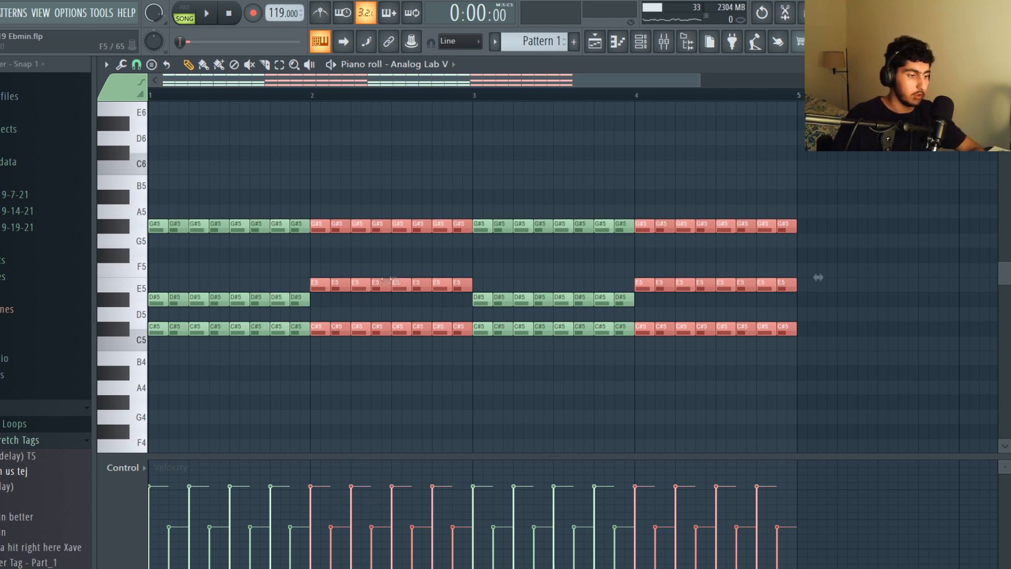
left_click(394, 197, "ctrl")
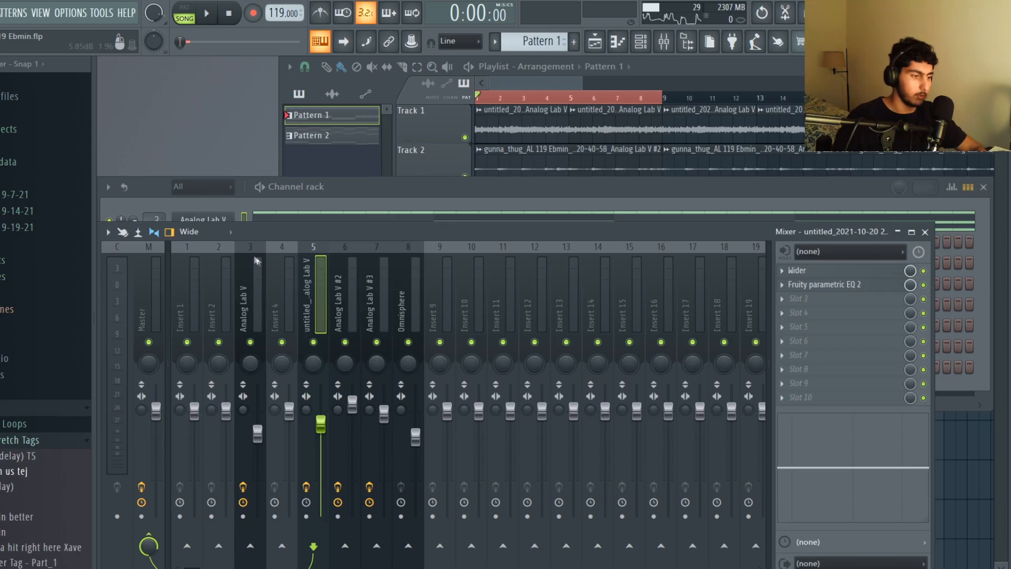
Step: Inspect the curves of the two Fruity parametric EQ 2 effects on the Analog Lab V mixer track
left_click(257, 260)
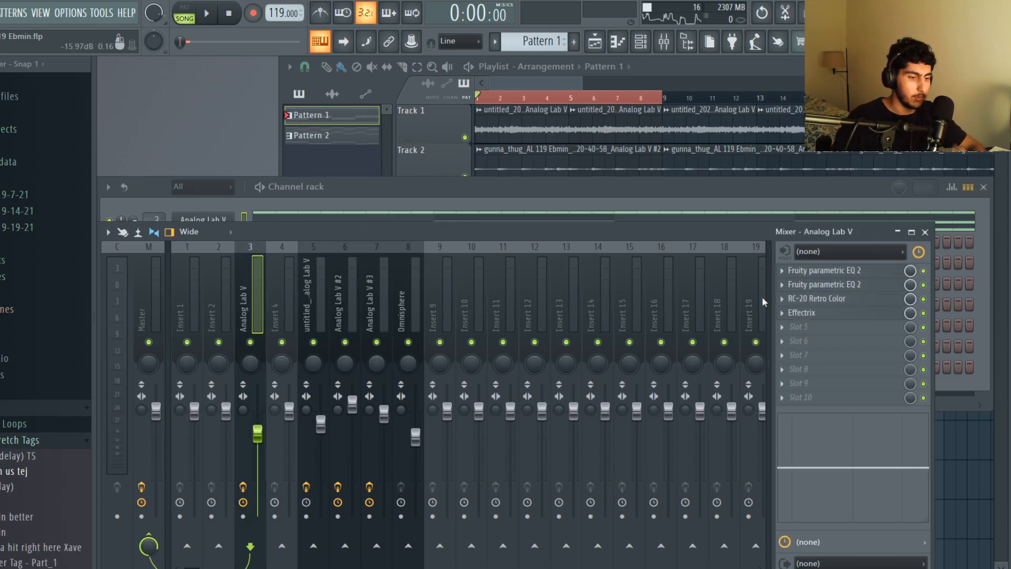
left_click(845, 271)
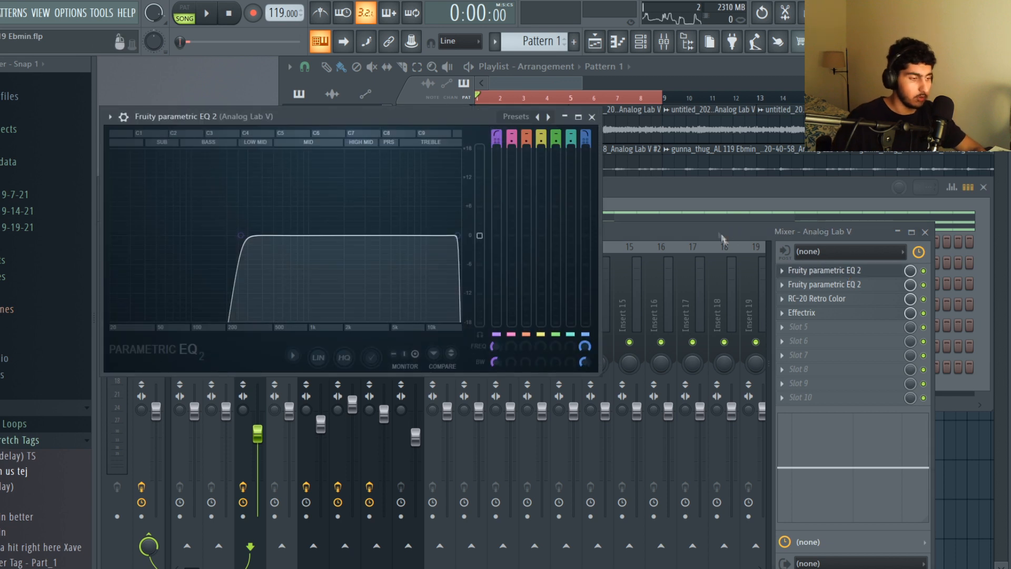
left_click(842, 285)
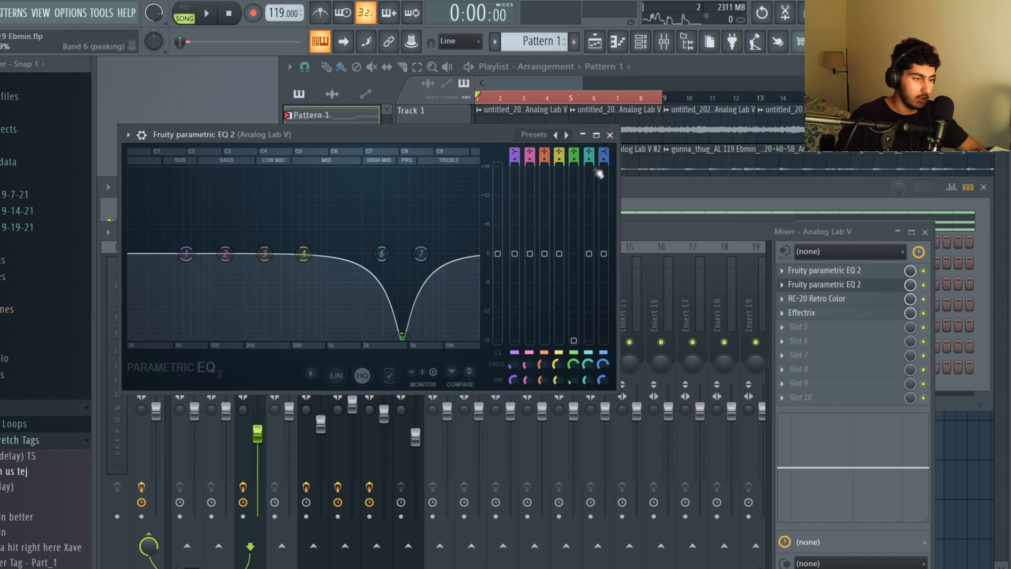
left_click(610, 135)
Step: Inspect the RC-20 Retro Color settings and the Effectrix sequence on the Analog Lab V mixer track
left_click(842, 298)
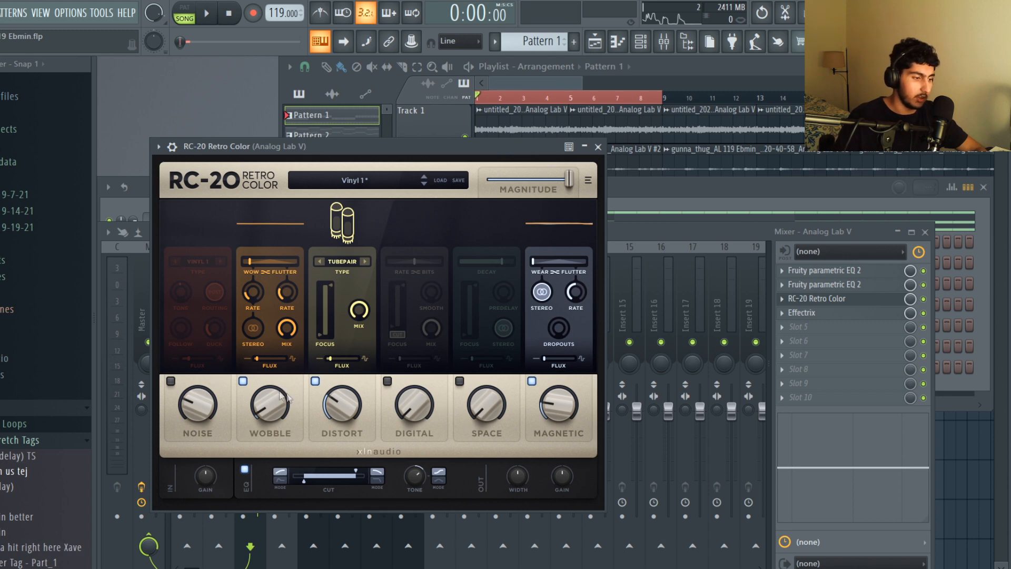
left_click(599, 148)
left_click(802, 313)
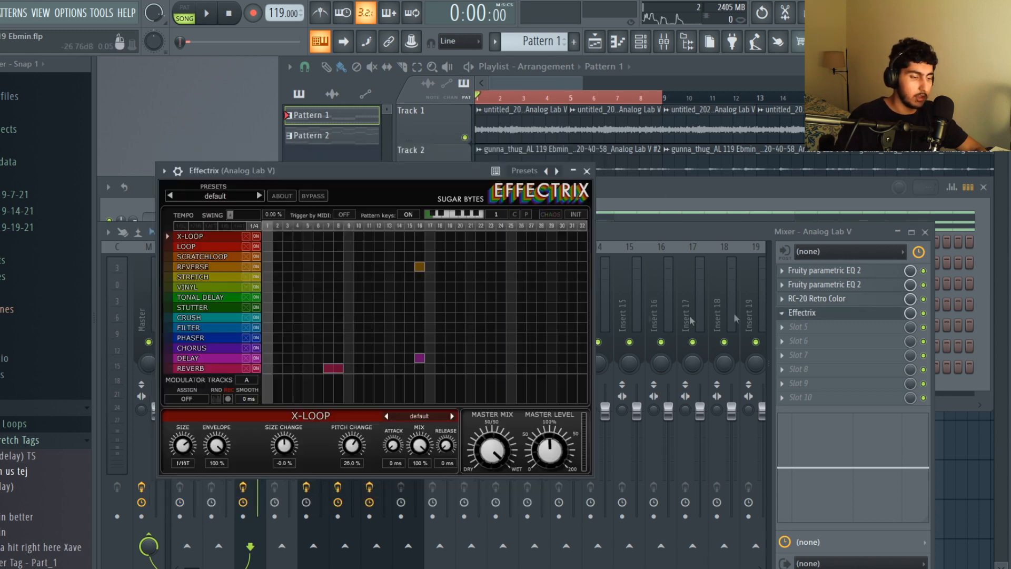
left_click_drag(469, 202, 529, 189)
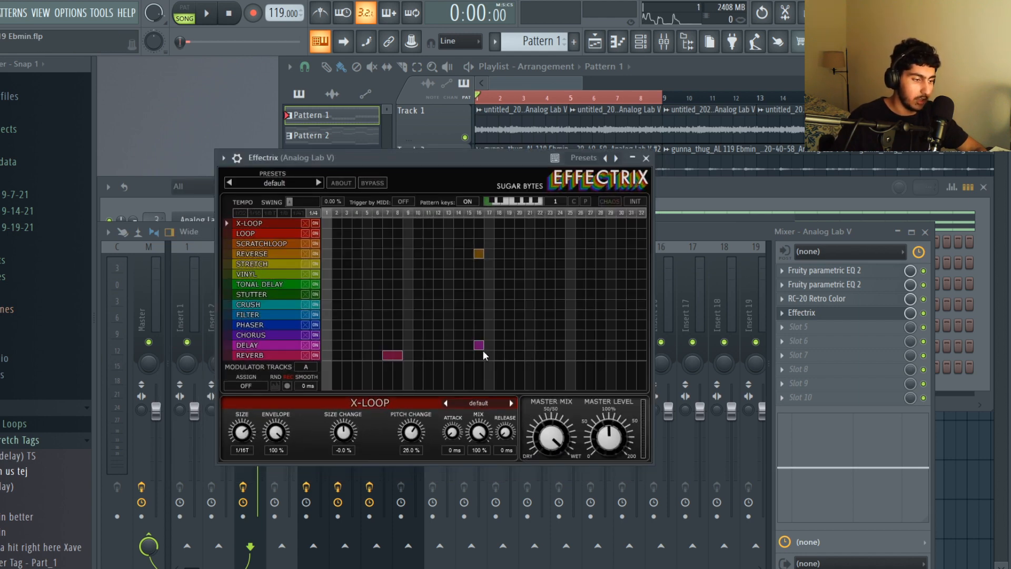
left_click(647, 158)
Step: Examine the playlist and check the time stretching pitch setting of the Track 1 audio clip
left_click(509, 87)
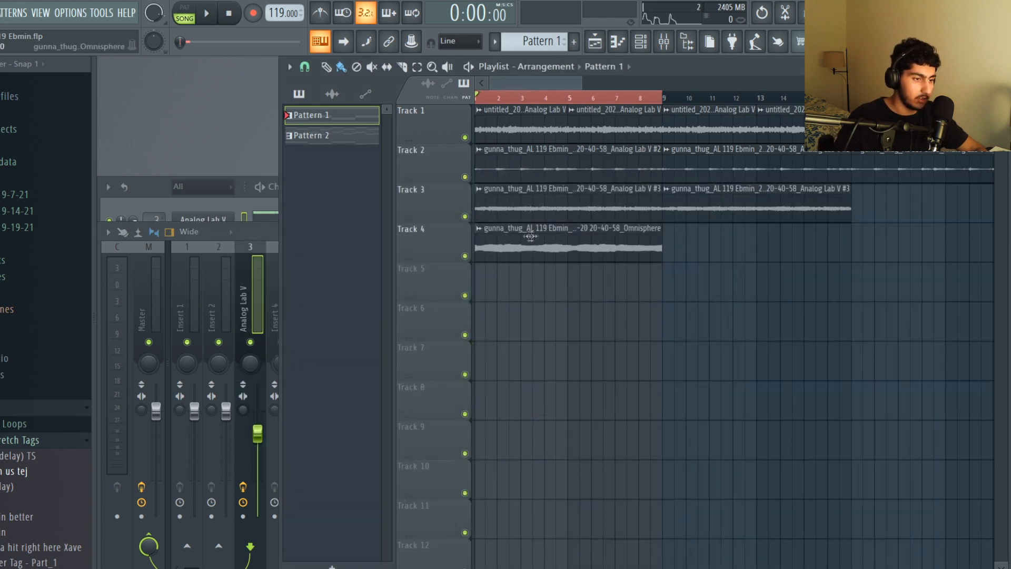
scroll(529, 235, "down", 3)
scroll(506, 174, "up", 2)
double_click(497, 127)
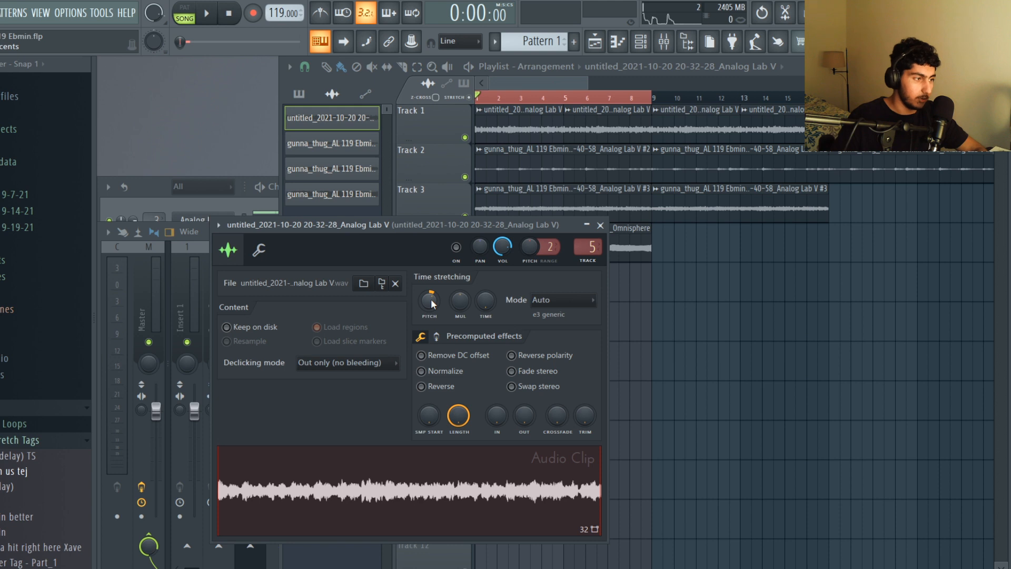
left_click(736, 357)
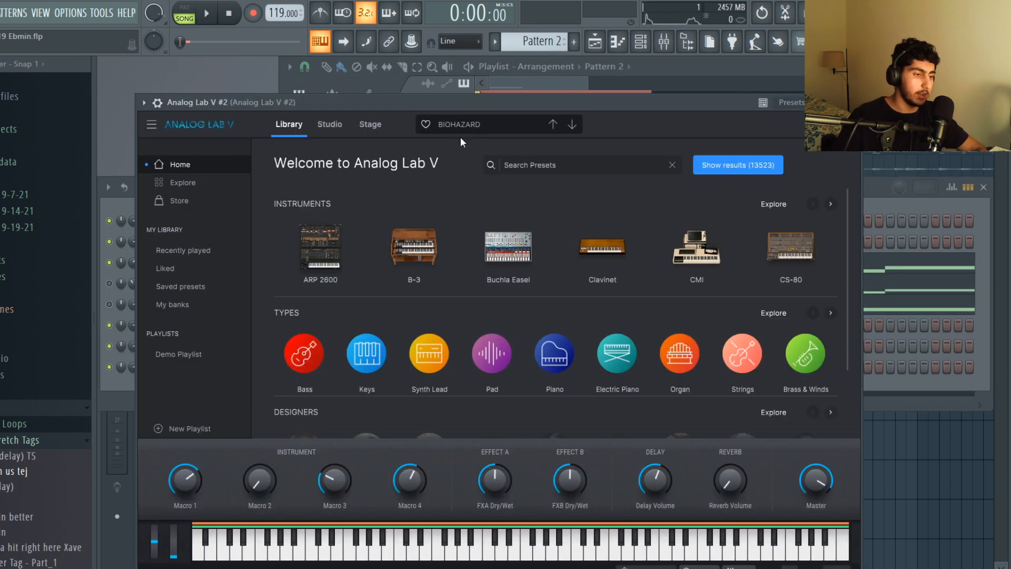
Step: Play the Analog Lab V #2 melody from its piano roll and inspect the Fruity Reeverb 2 settings on its mixer track
left_click(878, 206)
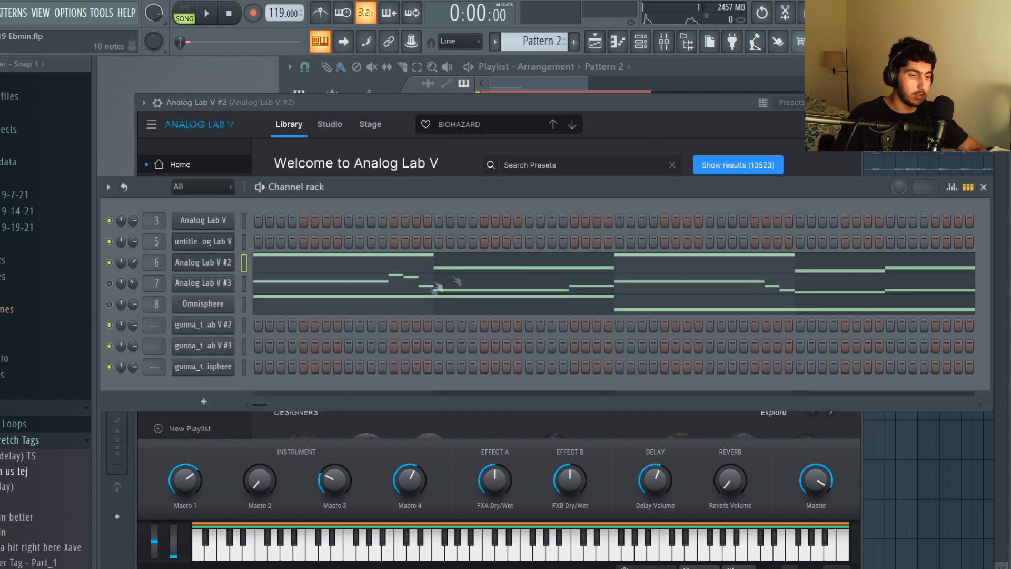
left_click(496, 268)
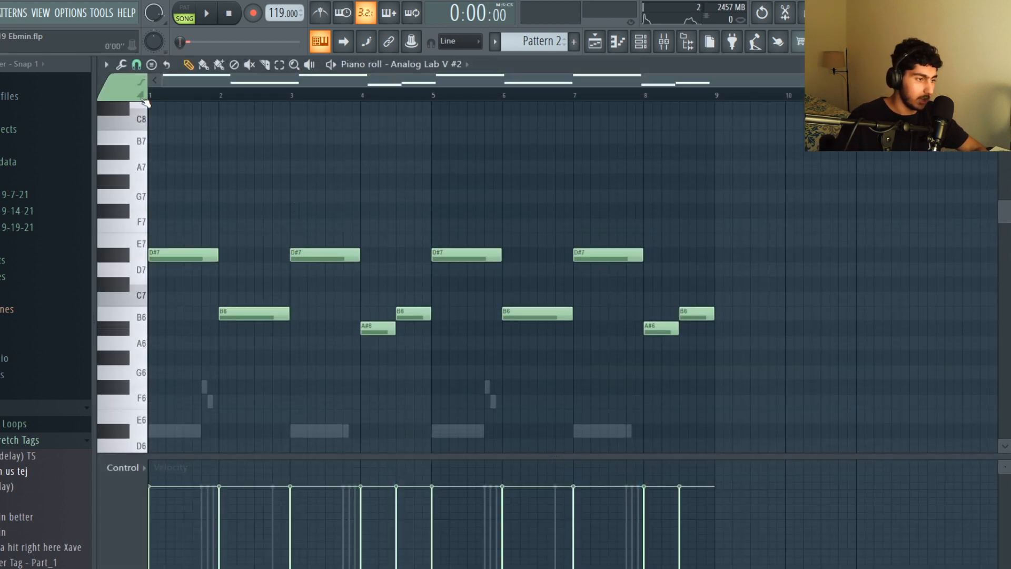
key("space")
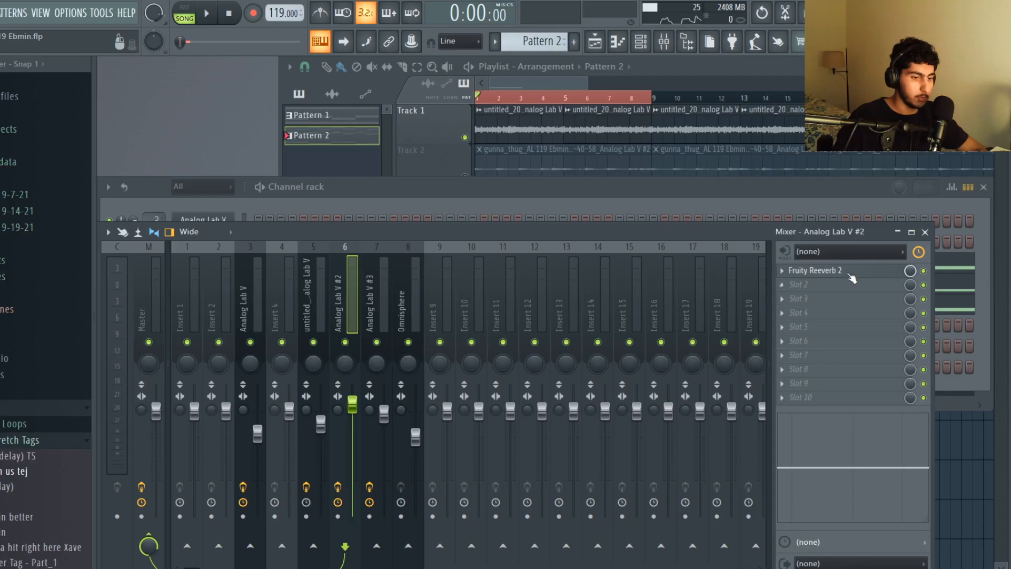
left_click(848, 272)
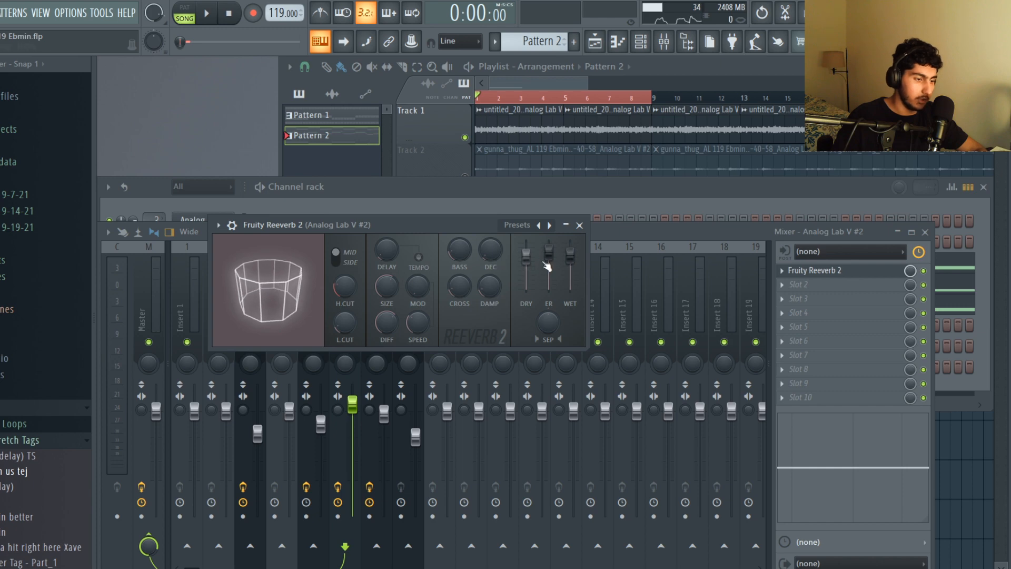
left_click(580, 225)
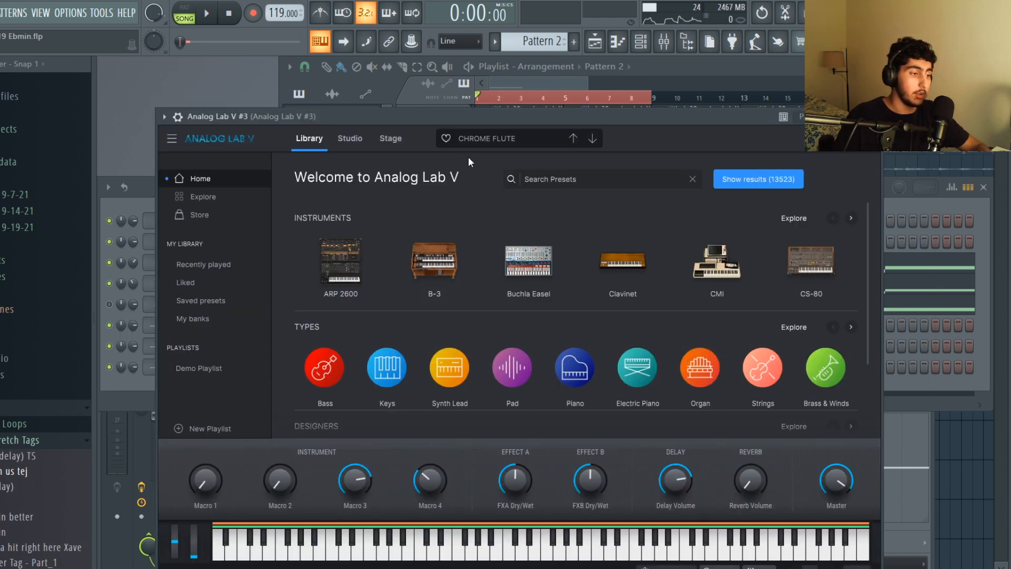
Step: Open the Analog Lab V #3 notes in the piano roll and compare them with the ghost notes of the higher melody
left_click(126, 392)
left_click(344, 285)
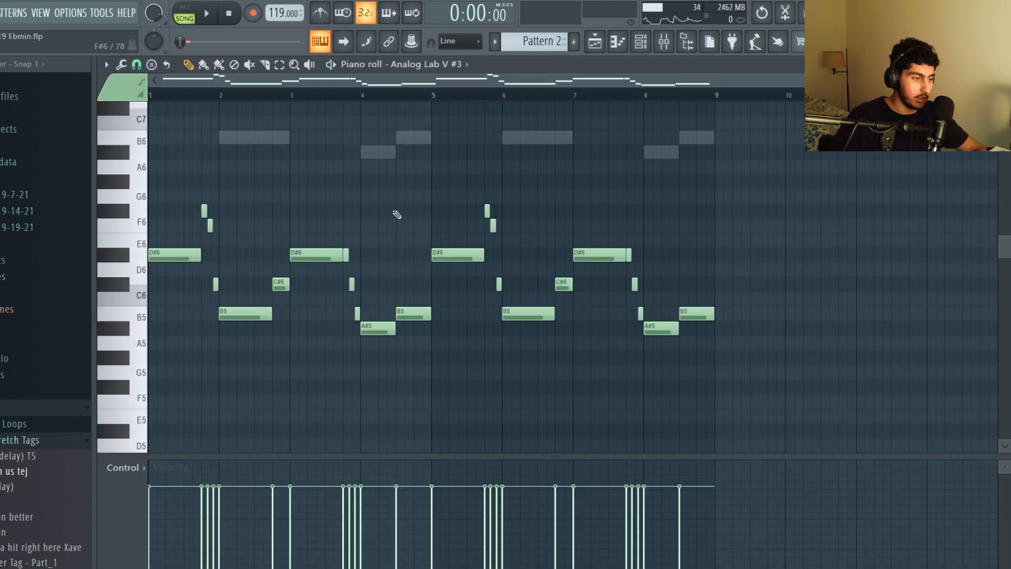
scroll(395, 215, "up", 5)
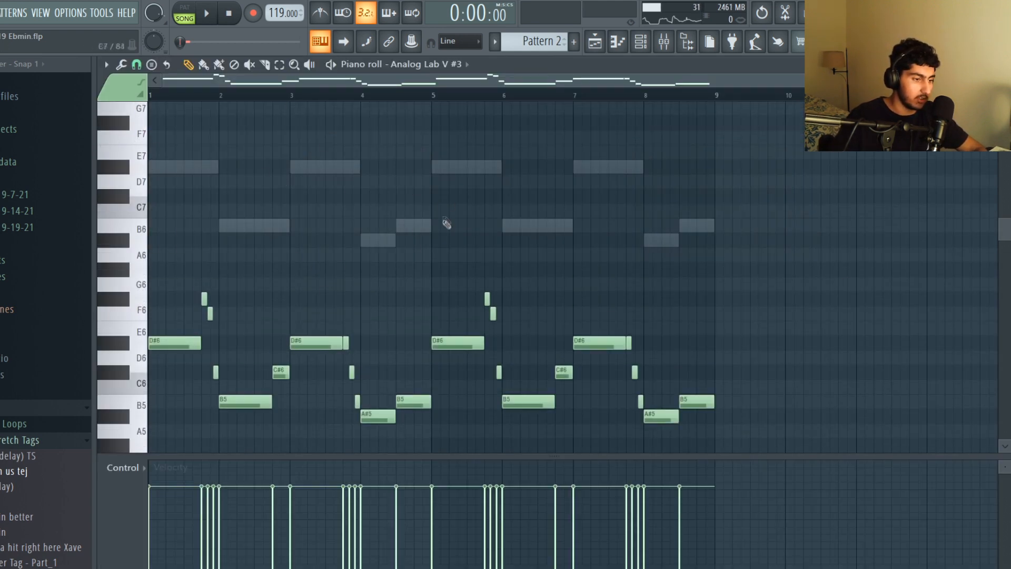
scroll(440, 211, "down", 2)
scroll(208, 248, "up", 4)
Step: Highlight the short passing notes that lead into bars 2 and 4 of the Analog Lab V #3 melody and play it
mouse_move(289, 329)
left_mouse_down()
mouse_move(213, 280)
mouse_move(200, 255)
left_mouse_up()
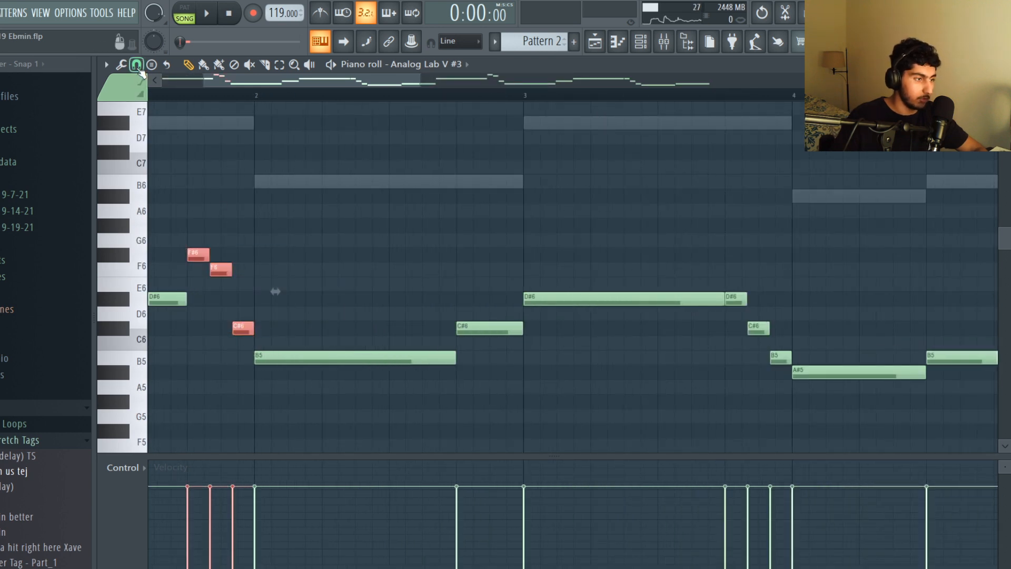
left_click(138, 67)
left_click(276, 228)
scroll(514, 298, "down", 4)
left_click_drag(361, 339, 327, 328)
left_click_drag(743, 348, 710, 328)
left_click(740, 375, "ctrl")
key("space")
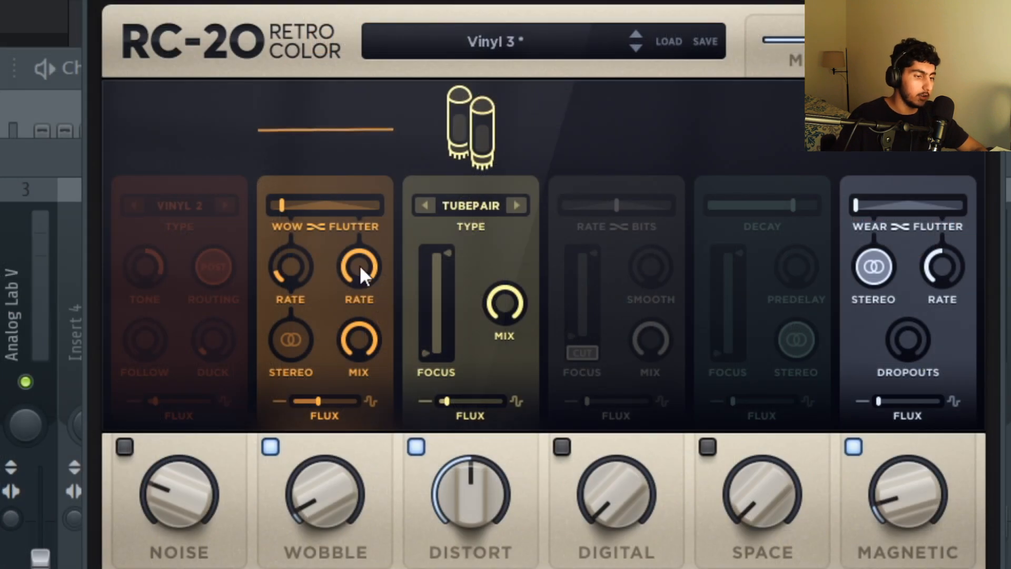
Step: Inspect the wobble flutter settings of RC-20 Retro Color on the Analog Lab V #3 mixer track
left_click_drag(415, 285, 422, 245)
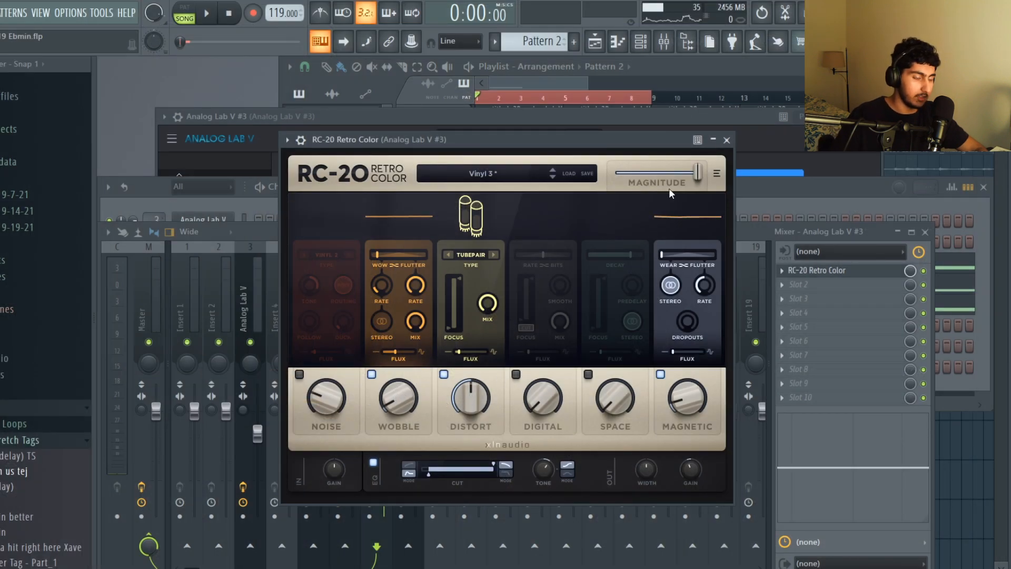
left_click(727, 140)
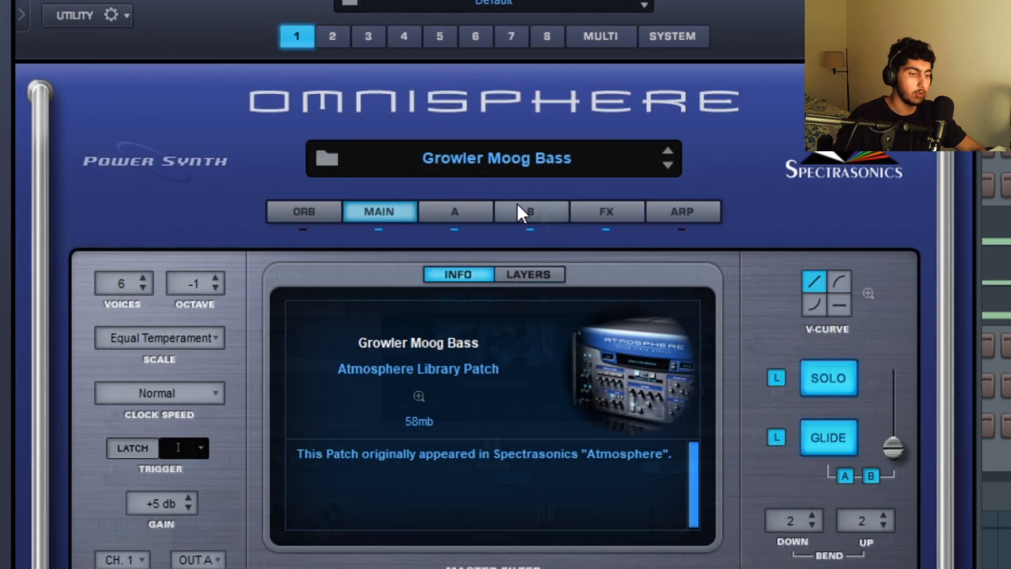
Step: Examine the Omnisphere bass notes in the piano roll, compare them with the ghosted melodies above and play them
left_click(615, 254)
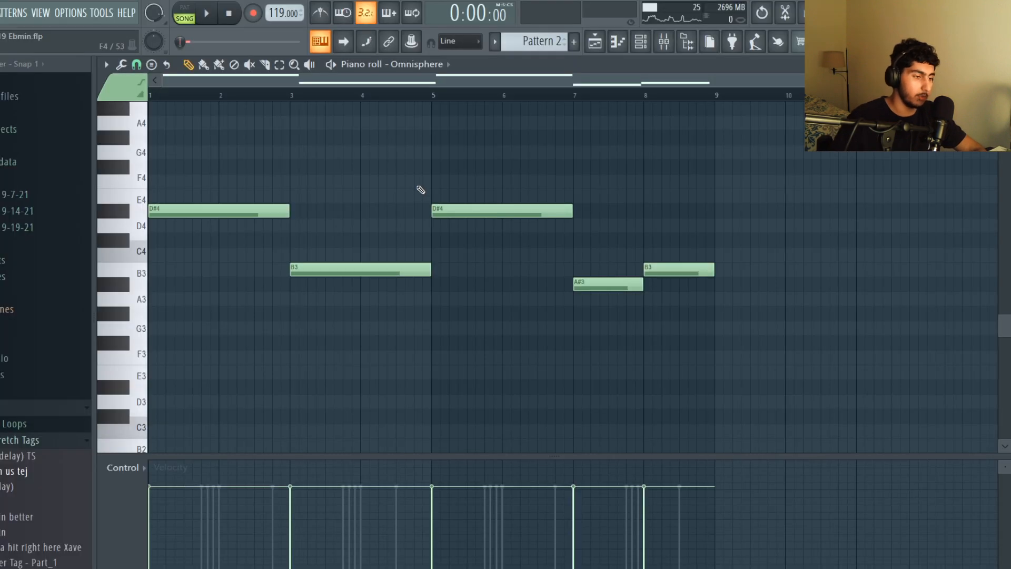
scroll(406, 192, "up", 10)
left_click_drag(768, 217, 167, 101)
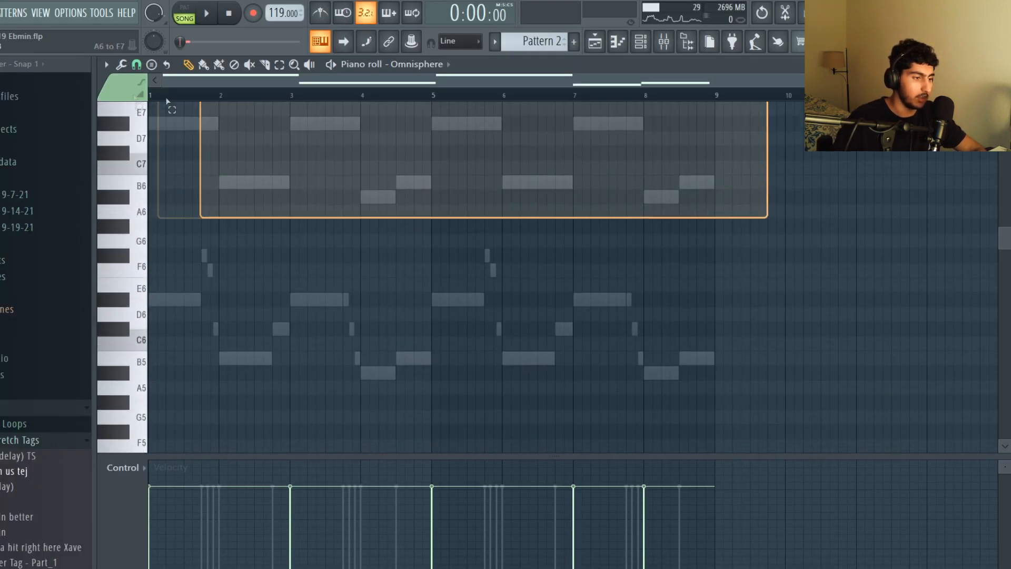
scroll(424, 203, "down", 6)
key("space")
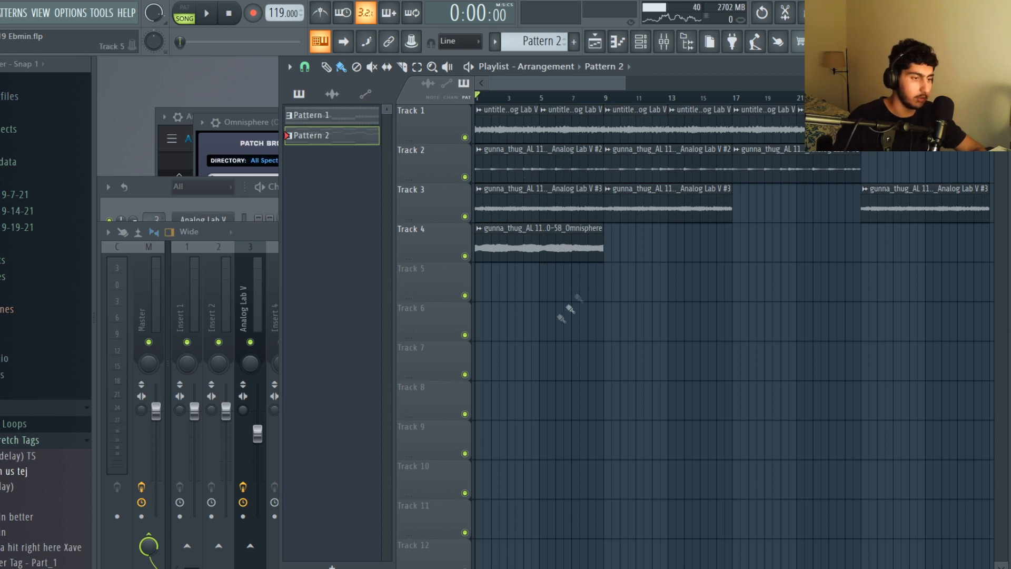
Step: Review how the melody audio clips are laid out across Tracks 1 to 4 of the playlist
scroll(606, 248, "down", 4, "ctrl")
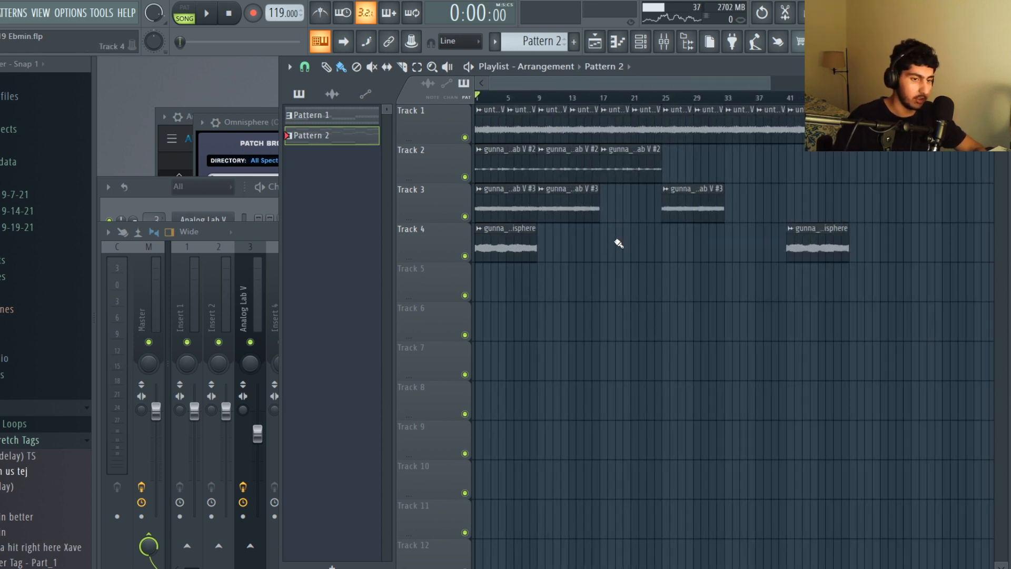
scroll(446, 216, "up", 3, "ctrl")
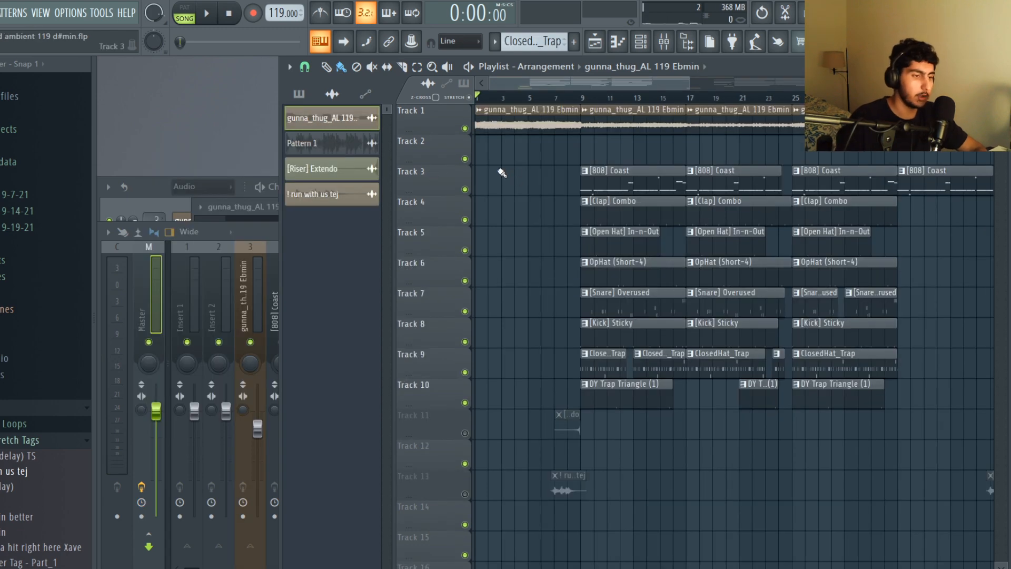
Step: Examine the drum arrangement of the beat project and play the [Clap] Combo pattern from its piano roll
scroll(558, 103, "down", 4)
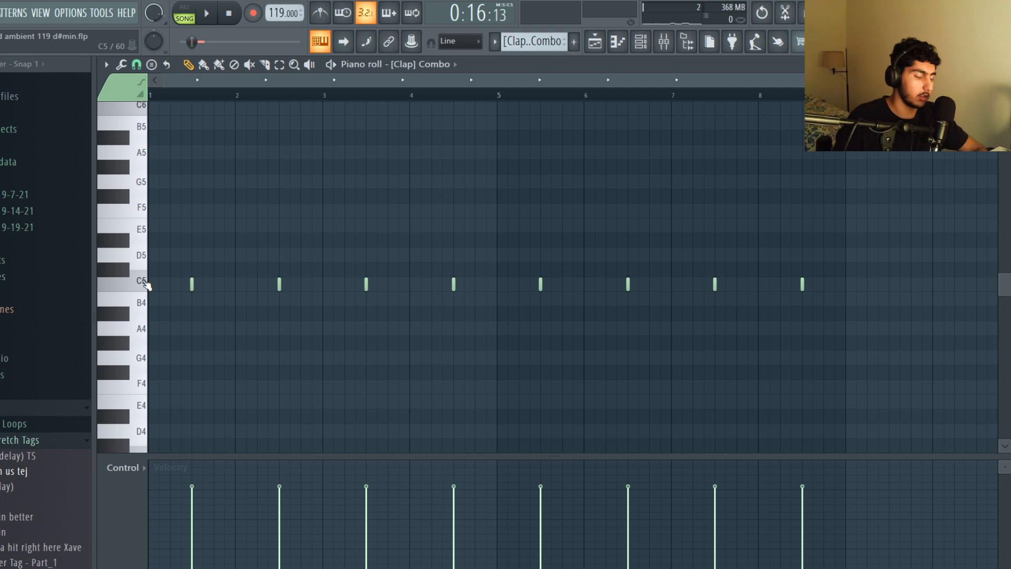
key("space")
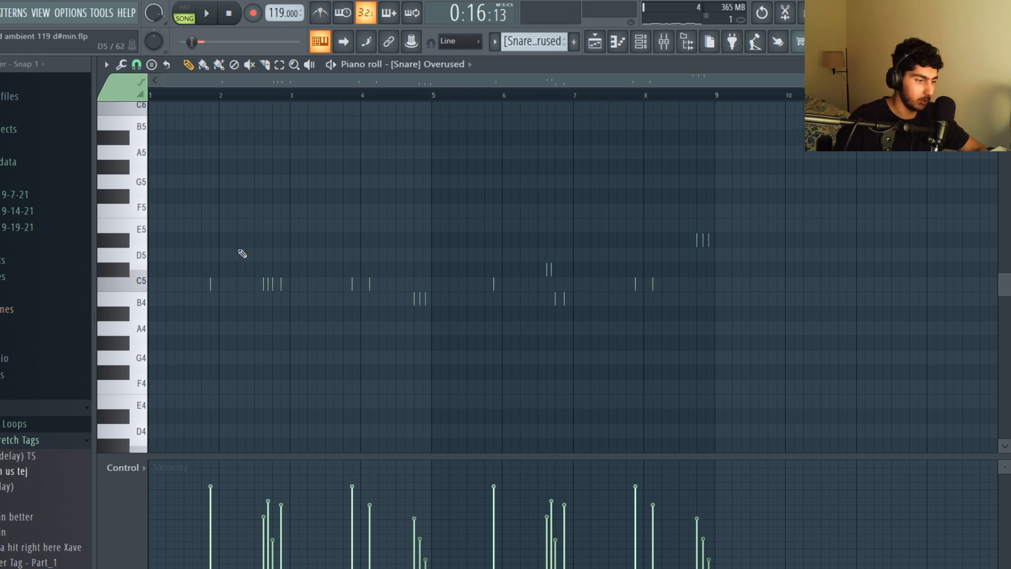
Step: Examine the [Snare] Overused hits against the Line and 1/3 beat snap options of the piano roll and play the pattern
scroll(242, 276, "up", 2)
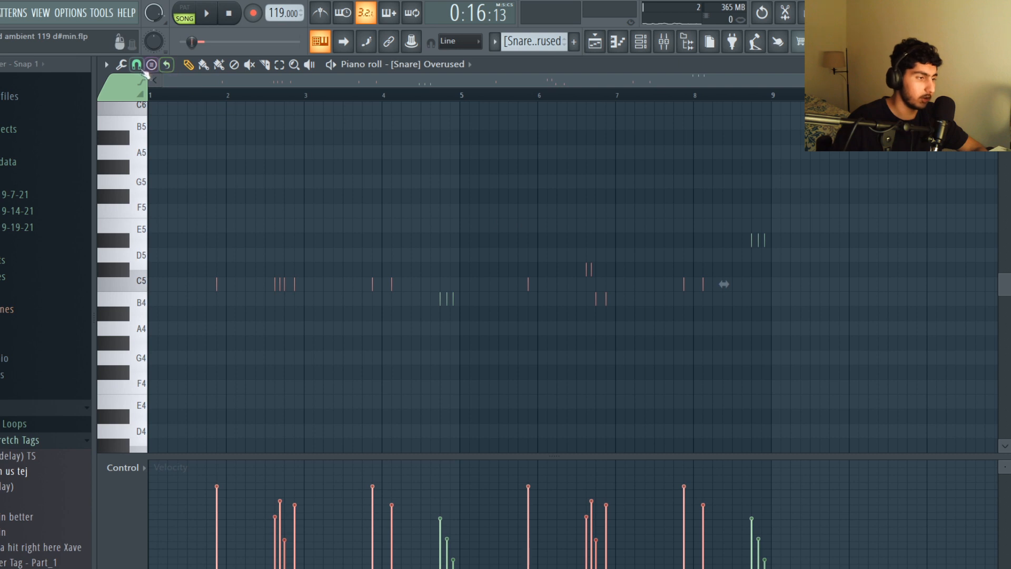
left_click(137, 64)
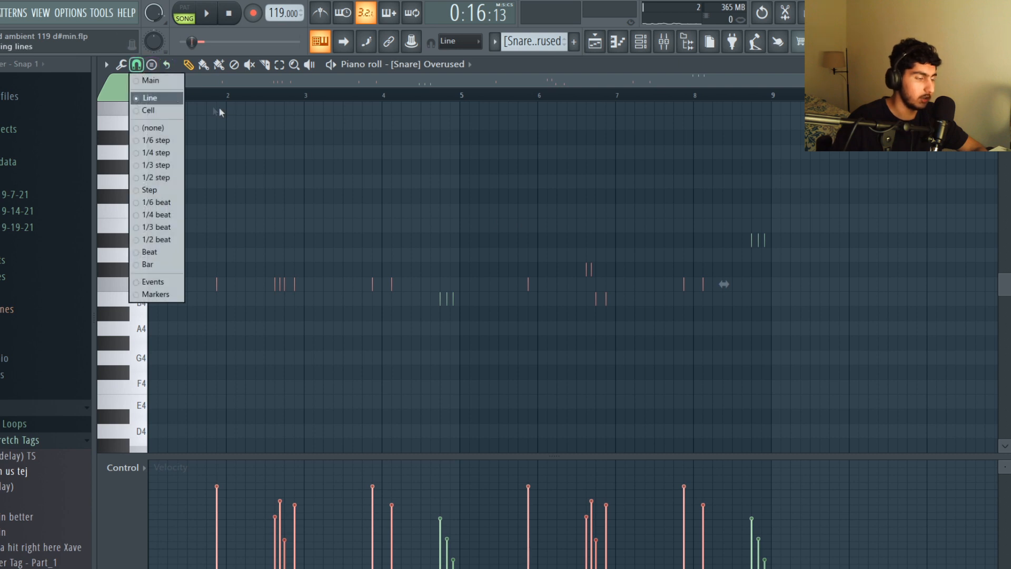
left_click(395, 157)
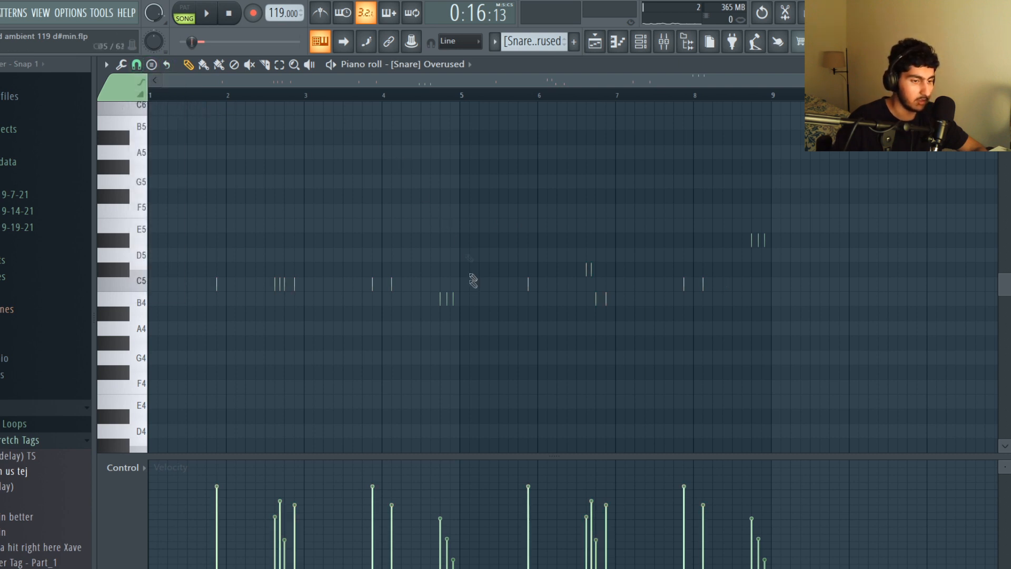
left_click(137, 65)
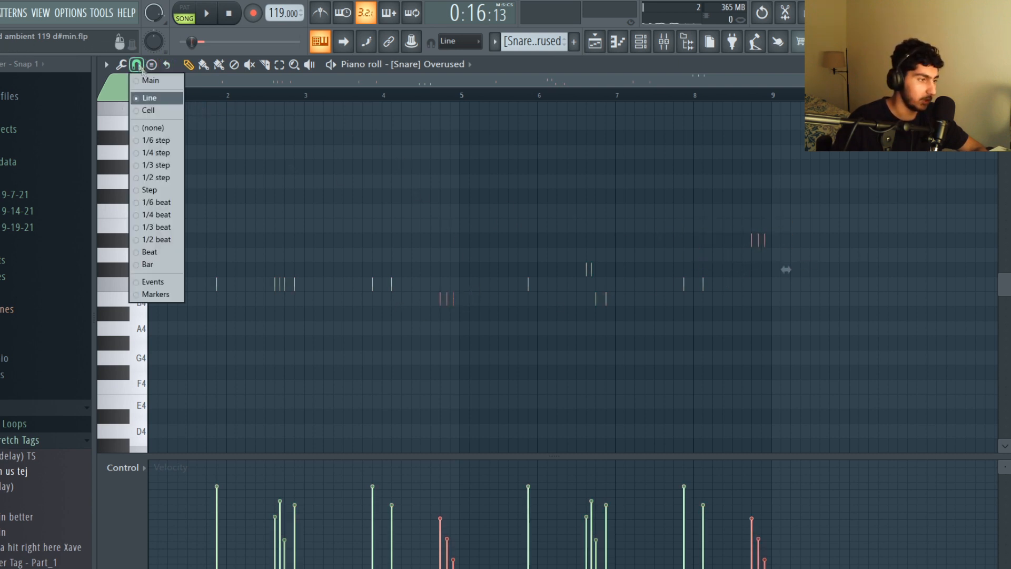
left_click(160, 227)
key("space")
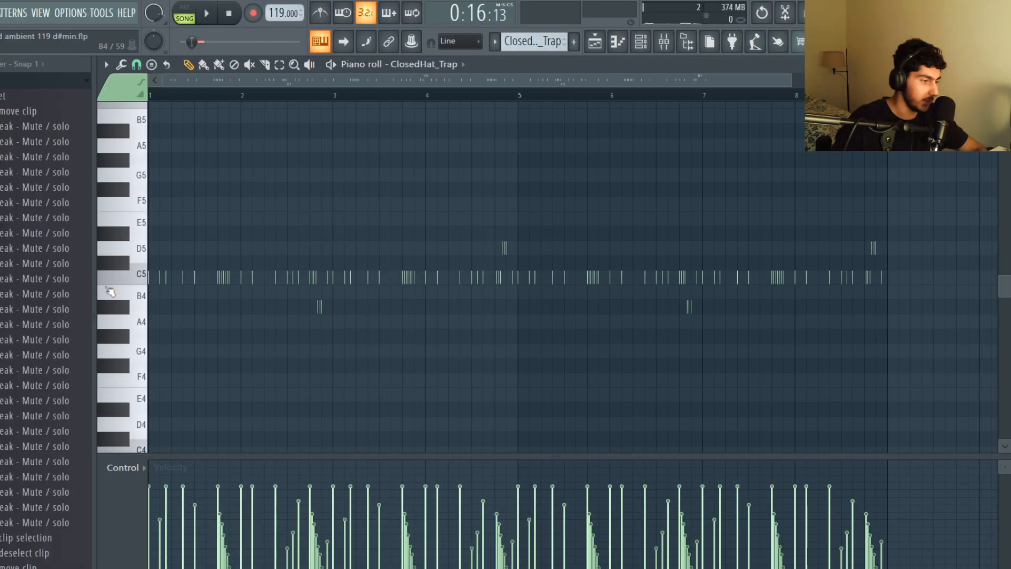
Step: Examine the ClosedHat_Trap pattern's note spacing, pitched rolls and velocities in the piano roll
left_click(33, 83)
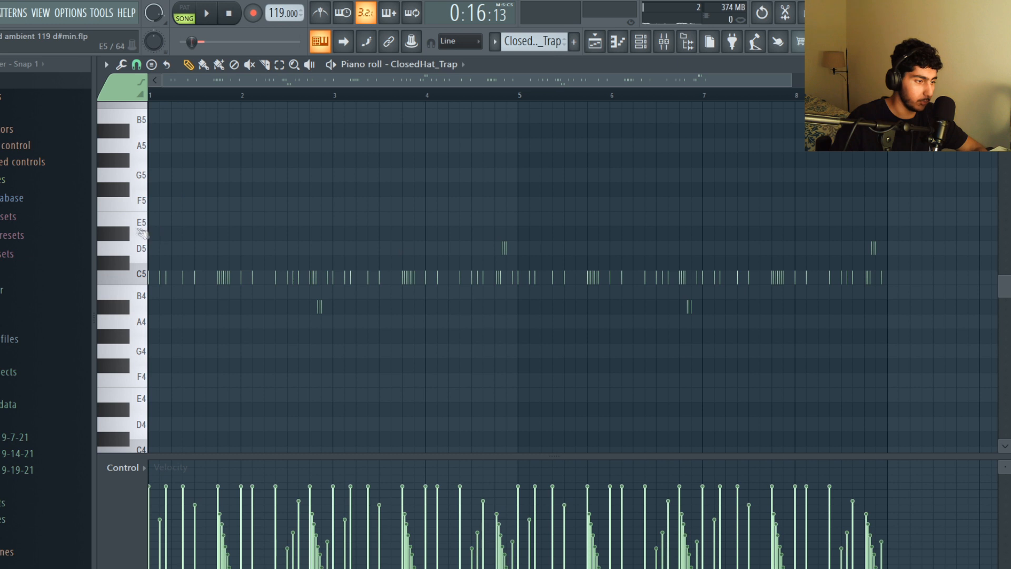
scroll(152, 189, "up", 3)
scroll(310, 162, "down", 1)
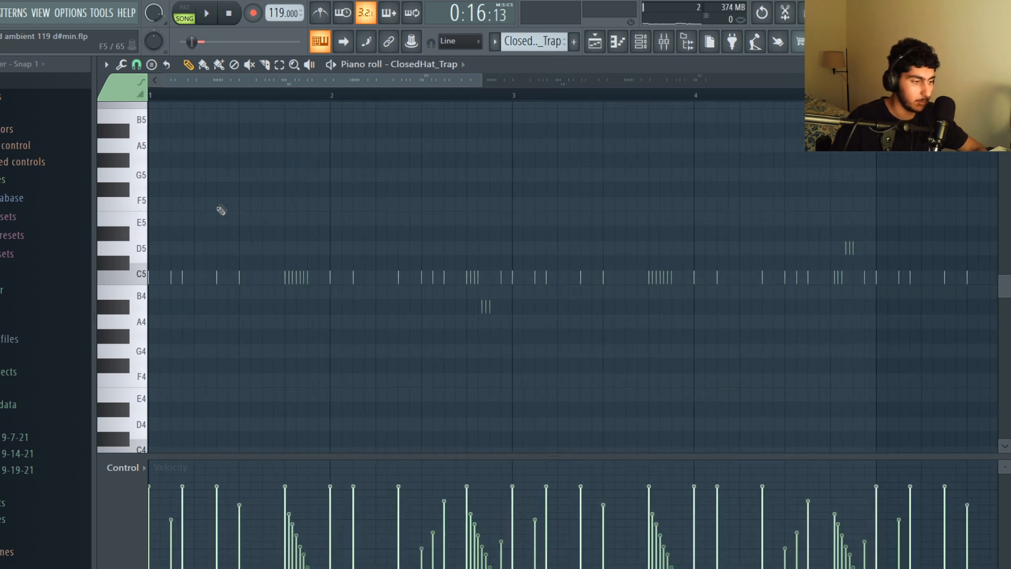
scroll(222, 208, "down", 1)
scroll(153, 224, "up", 2)
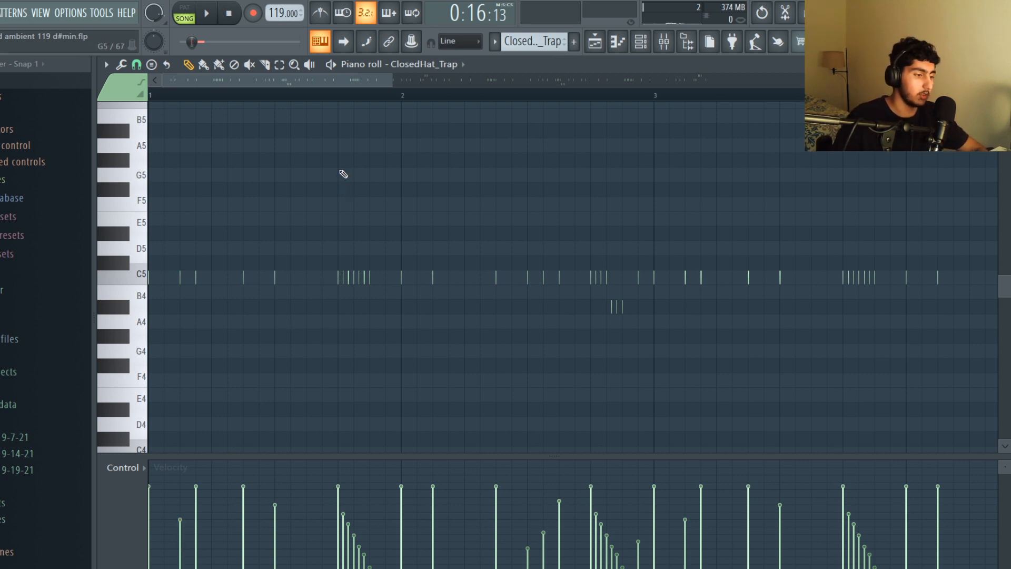
scroll(379, 204, "down", 2)
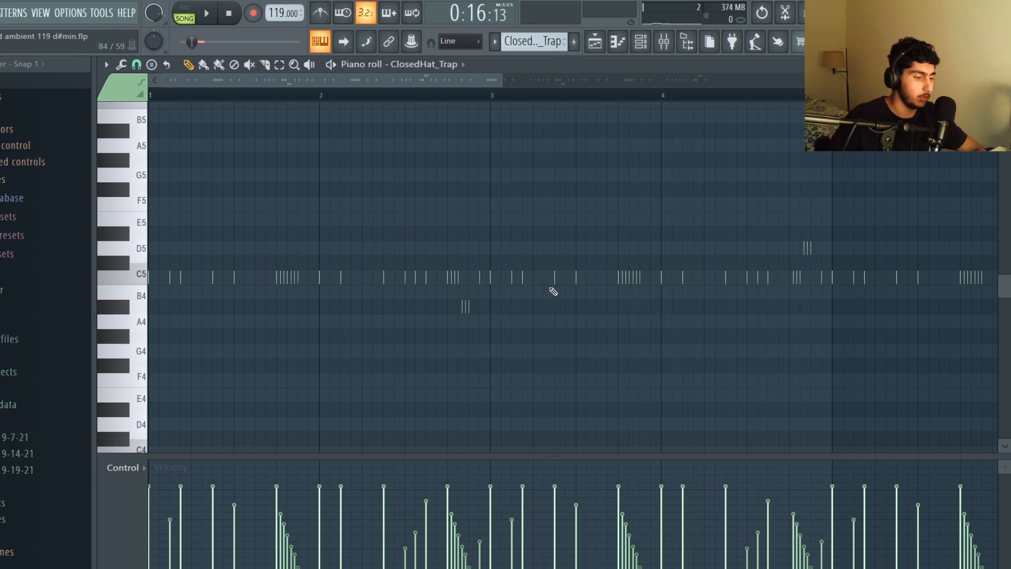
scroll(474, 283, "up", 1)
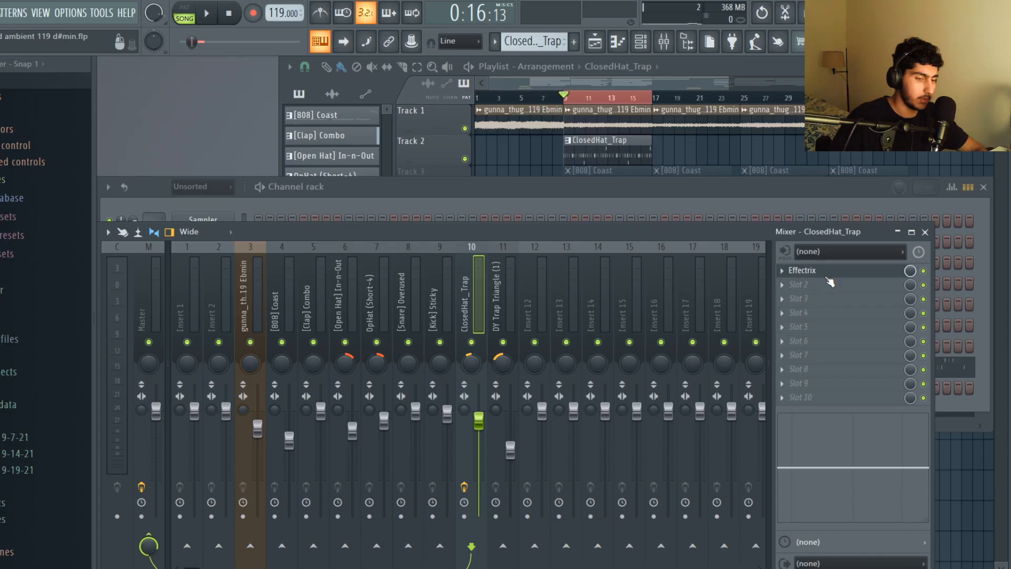
Step: Inspect the Effectrix settings on the ClosedHat_Trap mixer track and play the DY Trap Triangle (1) pattern from its piano roll
left_click(828, 276)
left_click_drag(455, 223, 552, 187)
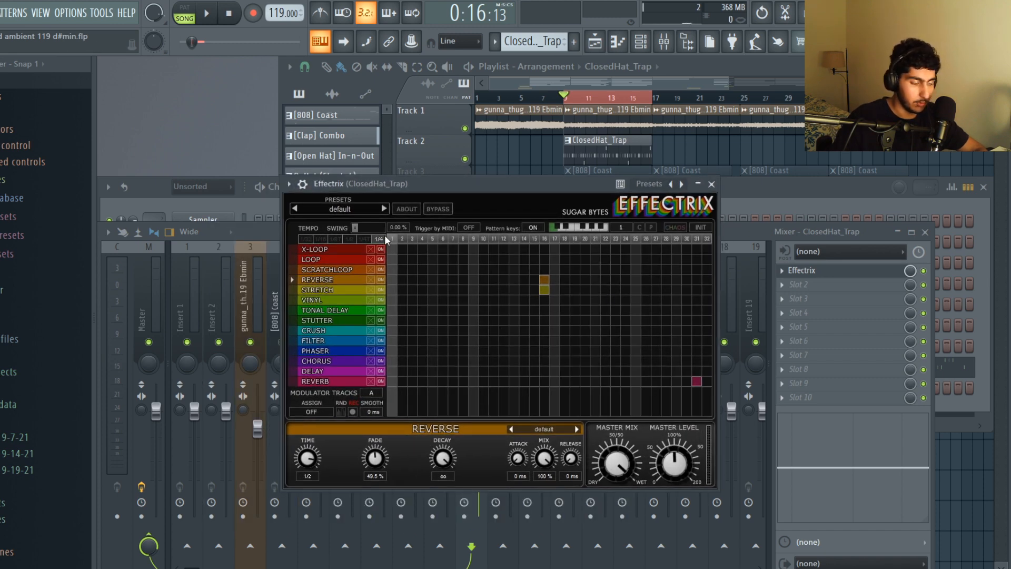
left_click_drag(560, 186, 546, 179)
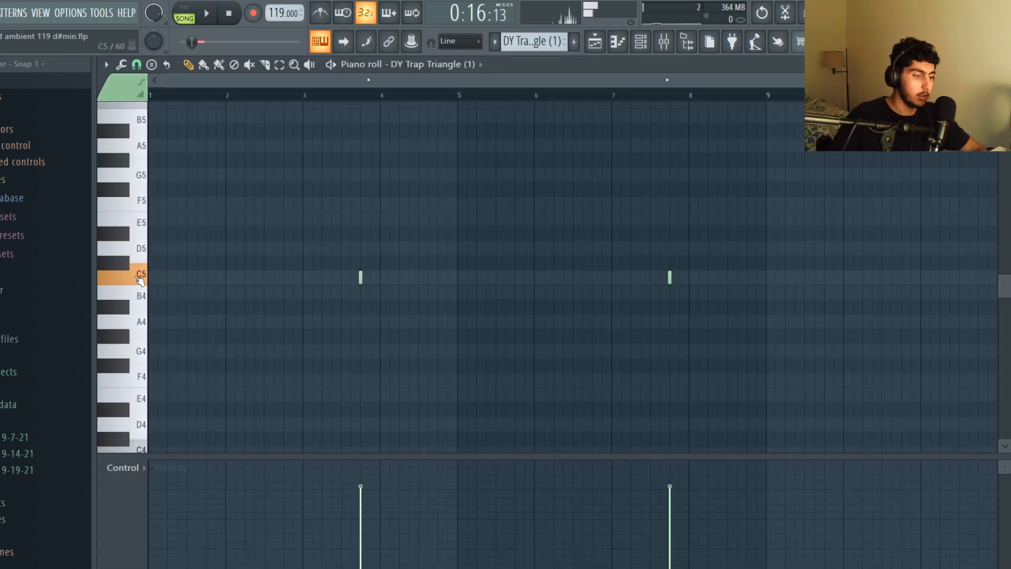
key("space")
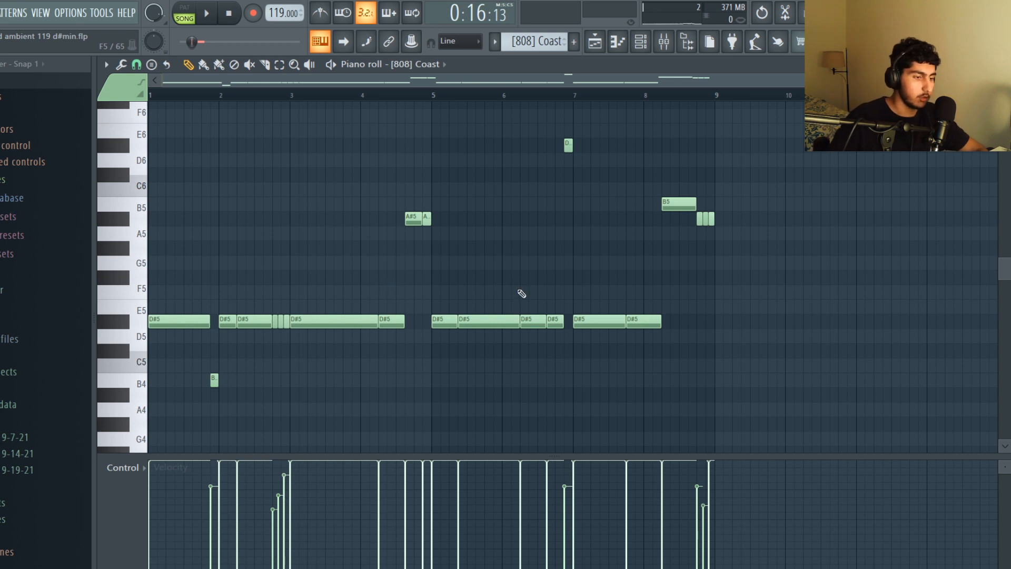
Step: Examine the [808] Coast notes in the piano roll and highlight the three-note D#5 and A#5 rolls before bars 3 and 9
scroll(272, 243, "up", 4)
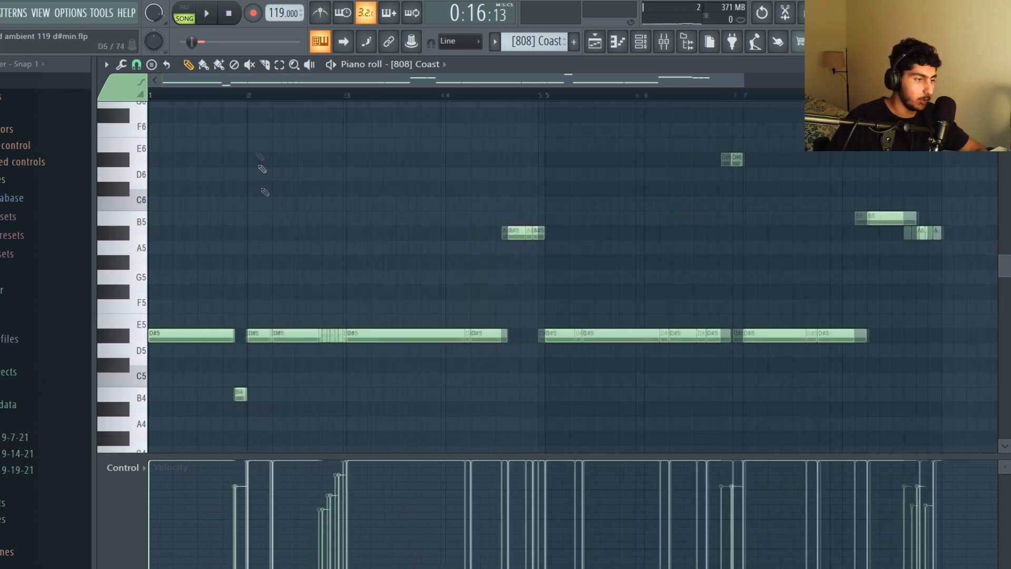
scroll(356, 202, "down", 1)
scroll(230, 186, "down", 2)
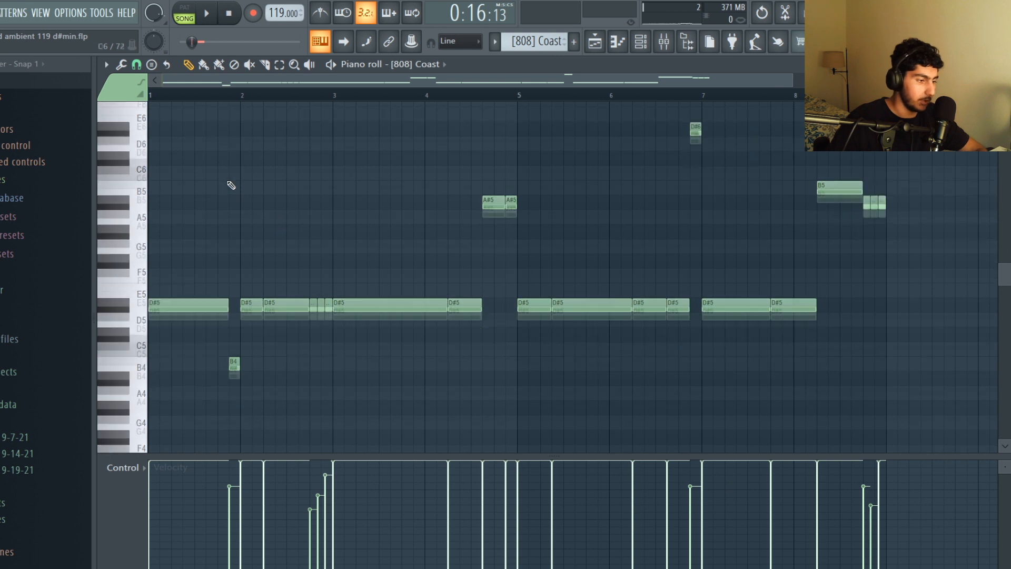
scroll(230, 187, "up", 2)
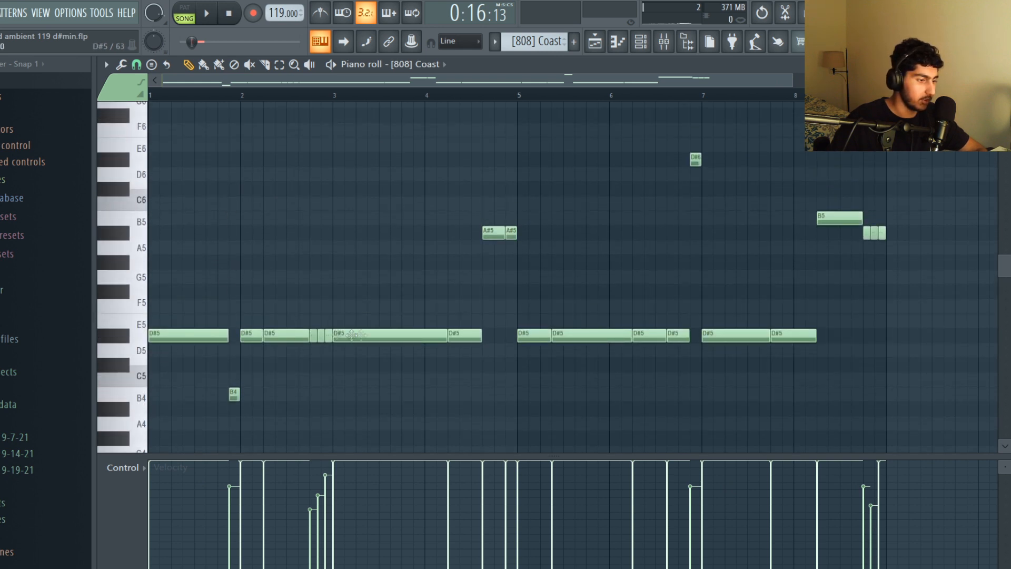
scroll(303, 209, "down", 1)
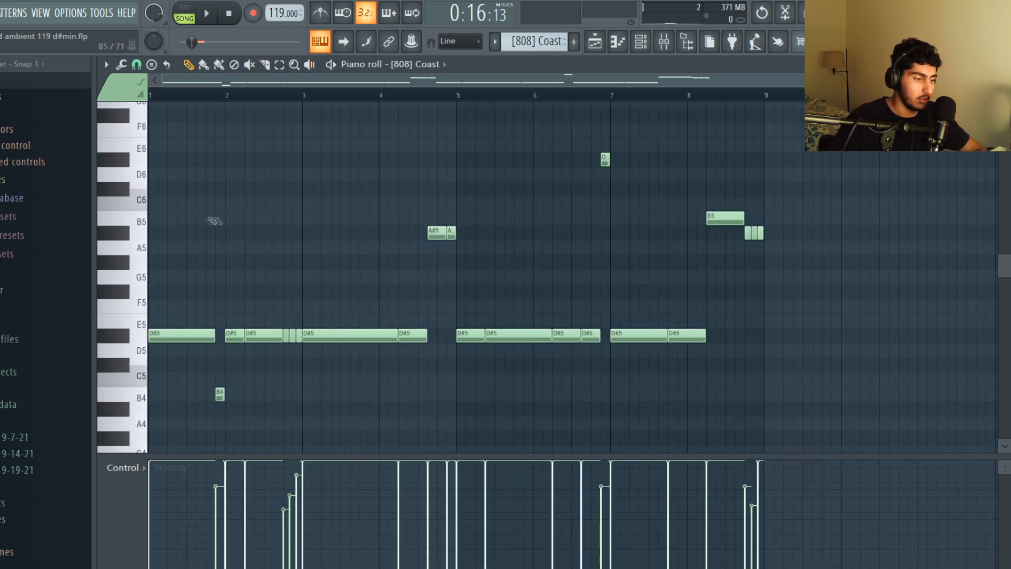
scroll(231, 268, "up", 4)
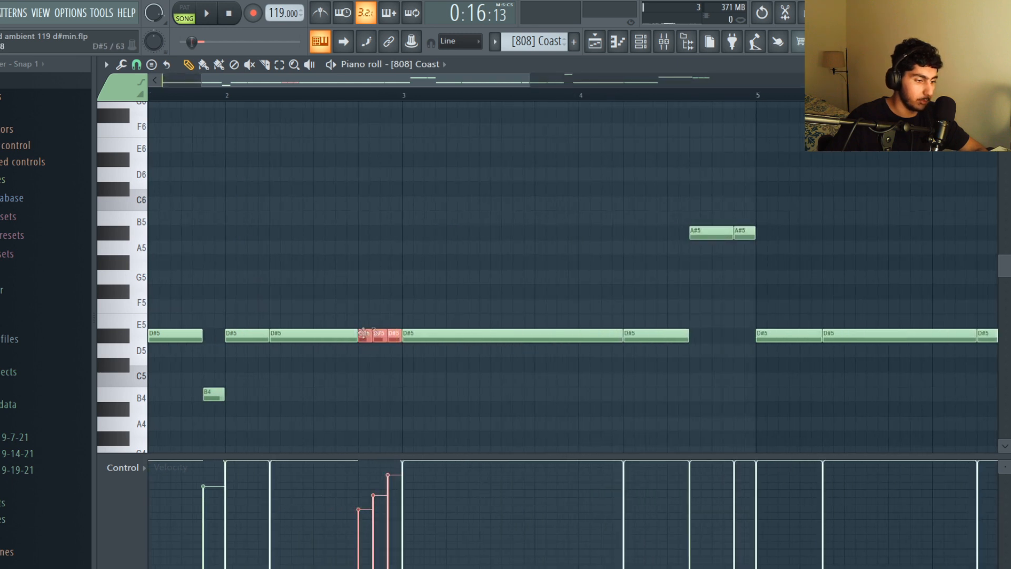
scroll(363, 334, "down", 4)
scroll(743, 237, "up", 4)
left_click_drag(701, 235, 641, 242)
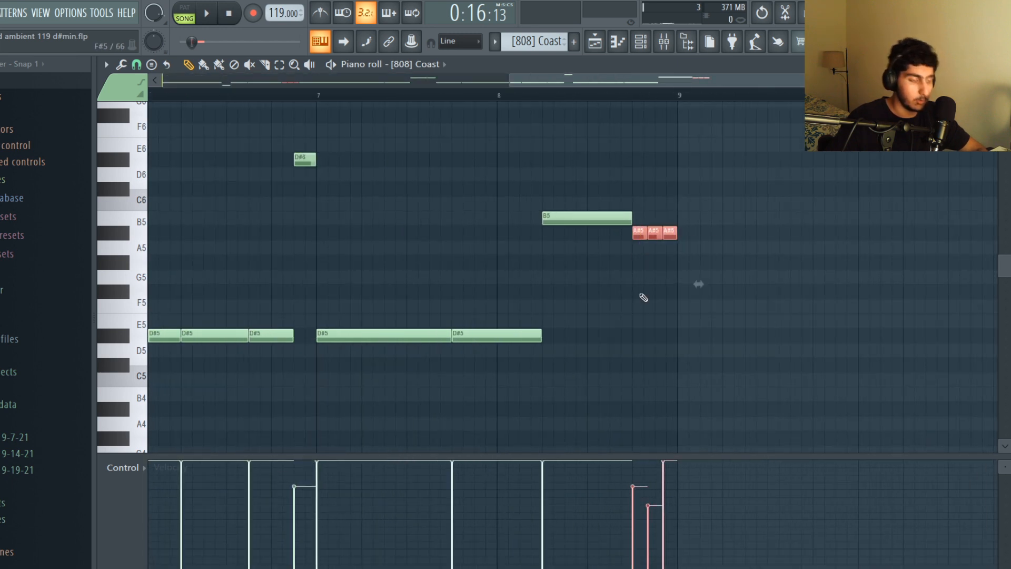
Step: Highlight the short B4 note and D#5 roll of the 808, clear the selection and play the [808] Coast pattern
scroll(344, 289, "down", 3)
left_click(324, 281, "ctrl")
scroll(323, 278, "down", 1)
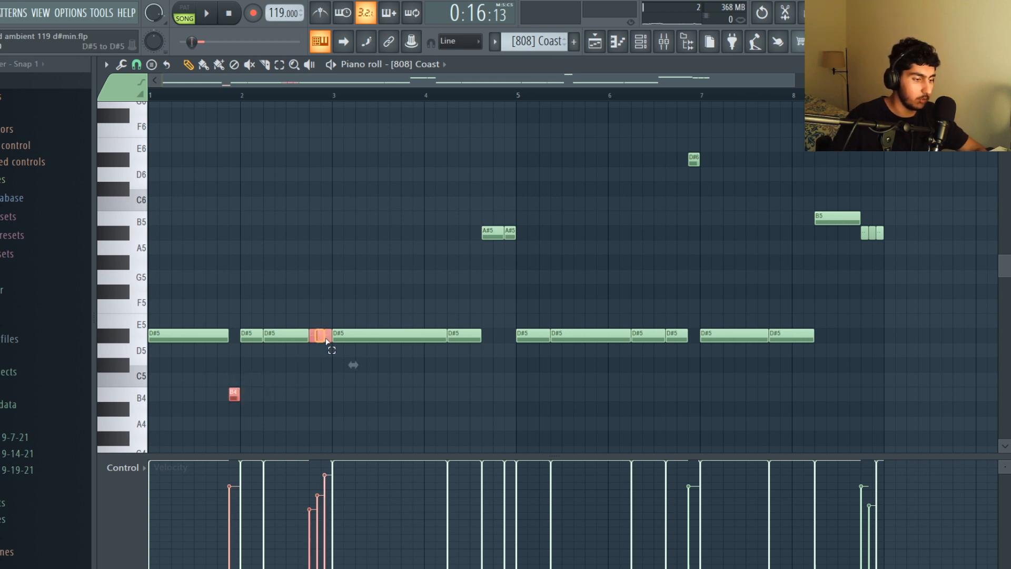
left_click(690, 276, "ctrl")
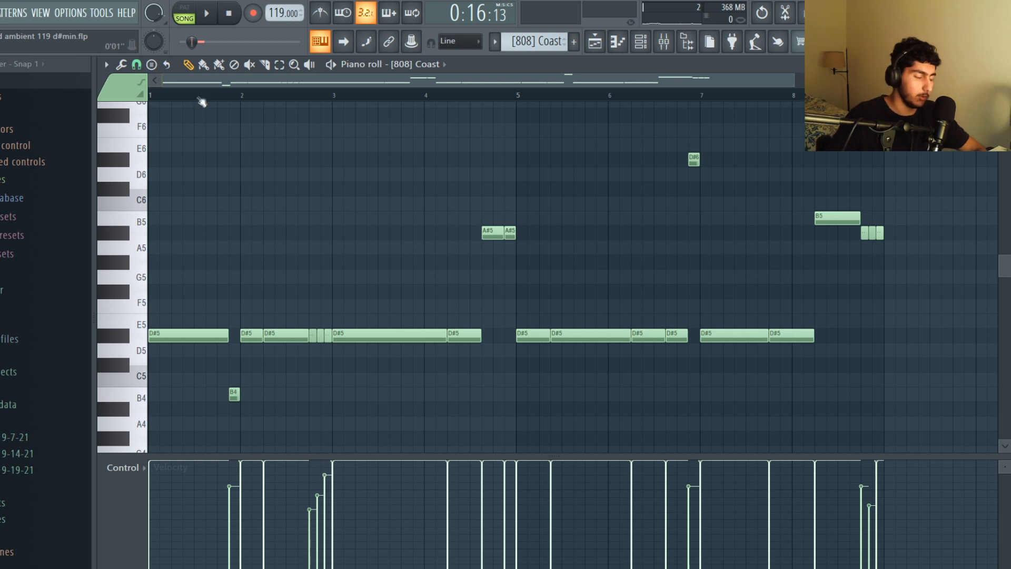
key("space")
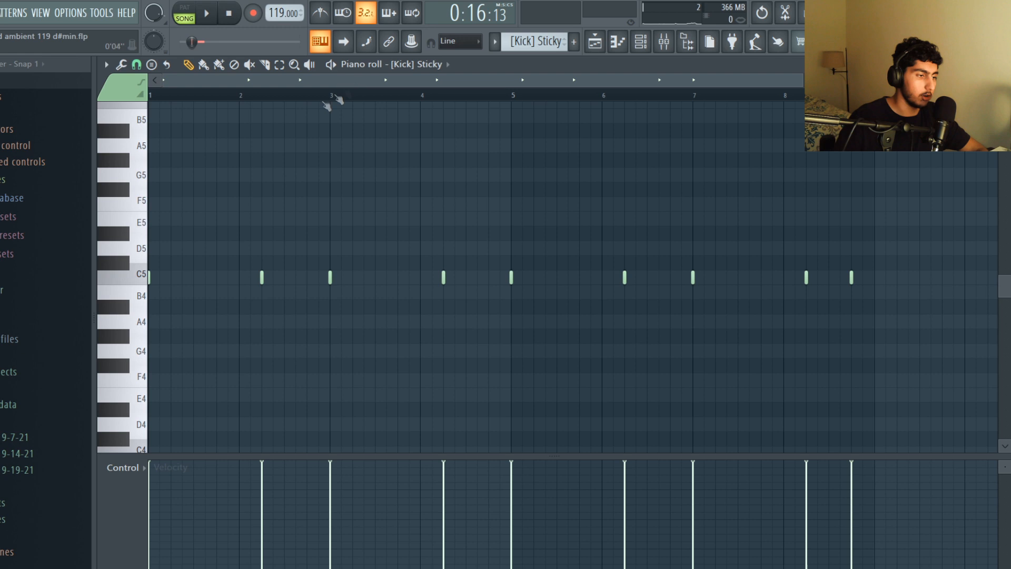
Step: Play the [Kick] Sticky pattern from its piano roll
key("space")
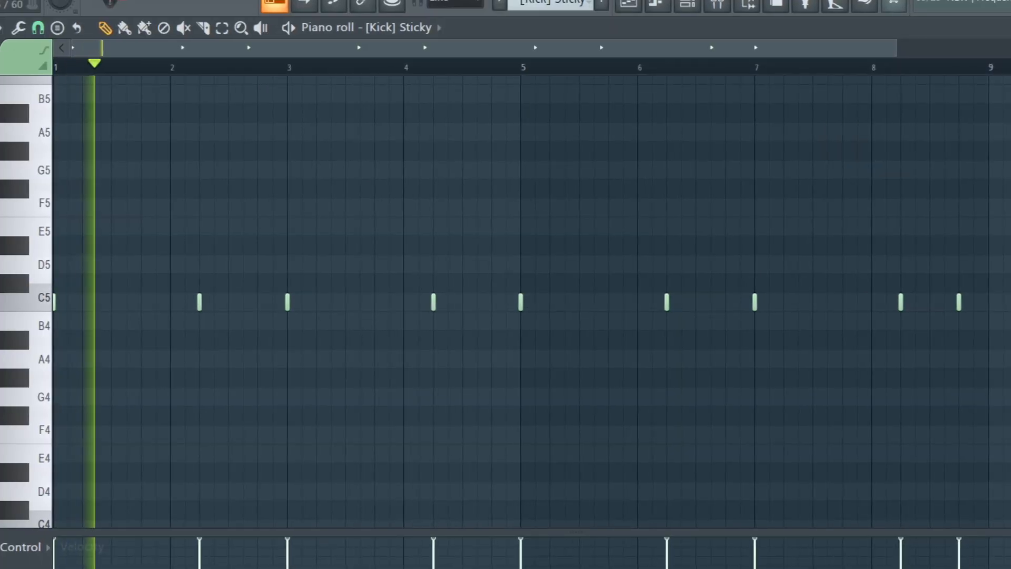